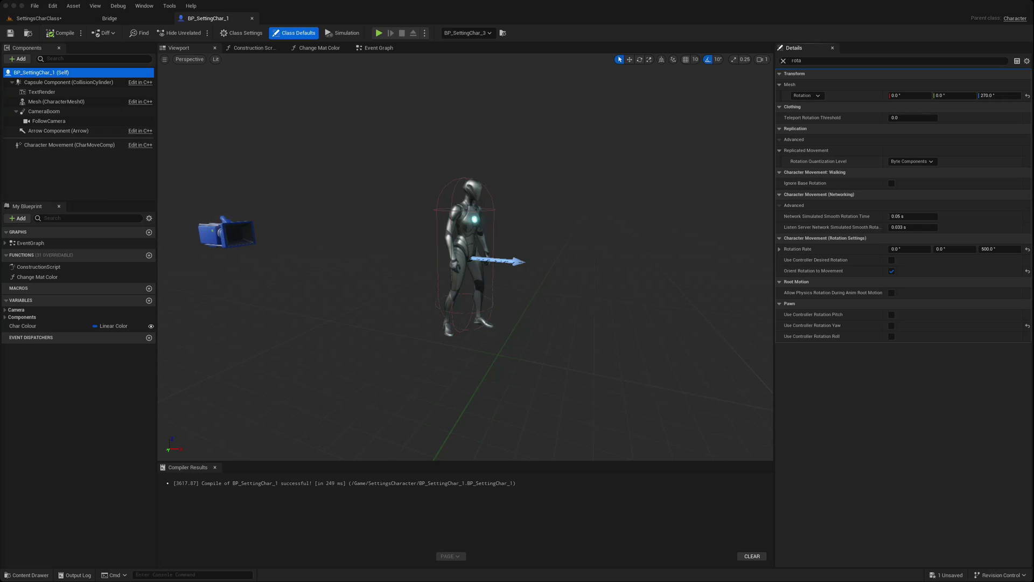
- Filter the class defaults of BP_SettingChar_1 by "rotation"
click(803, 60)
text(tion)
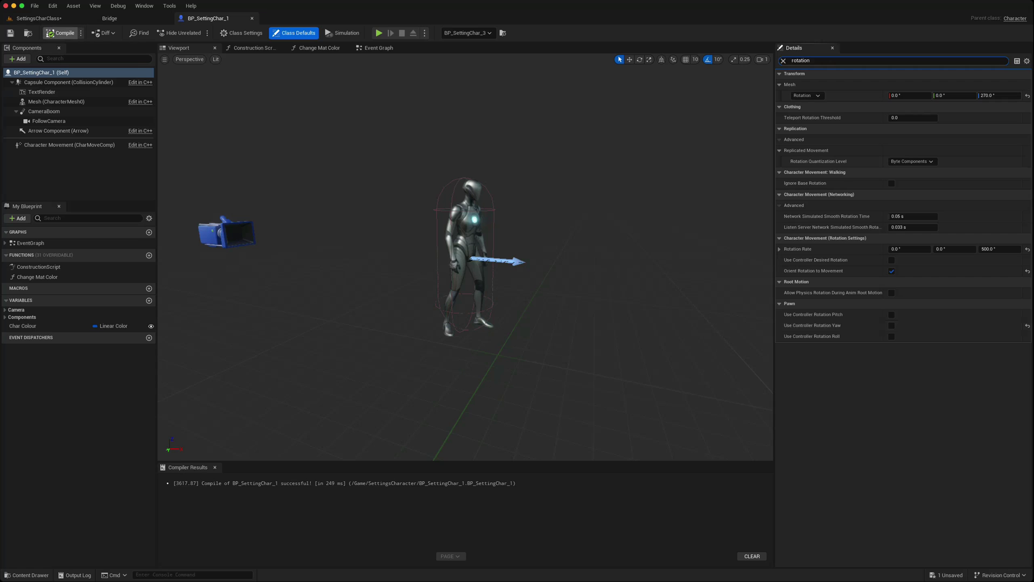
- Play the SettingsCharClass level and run the silver character forward, backward and sideways to test Orient Rotation to Movement
click(38, 18)
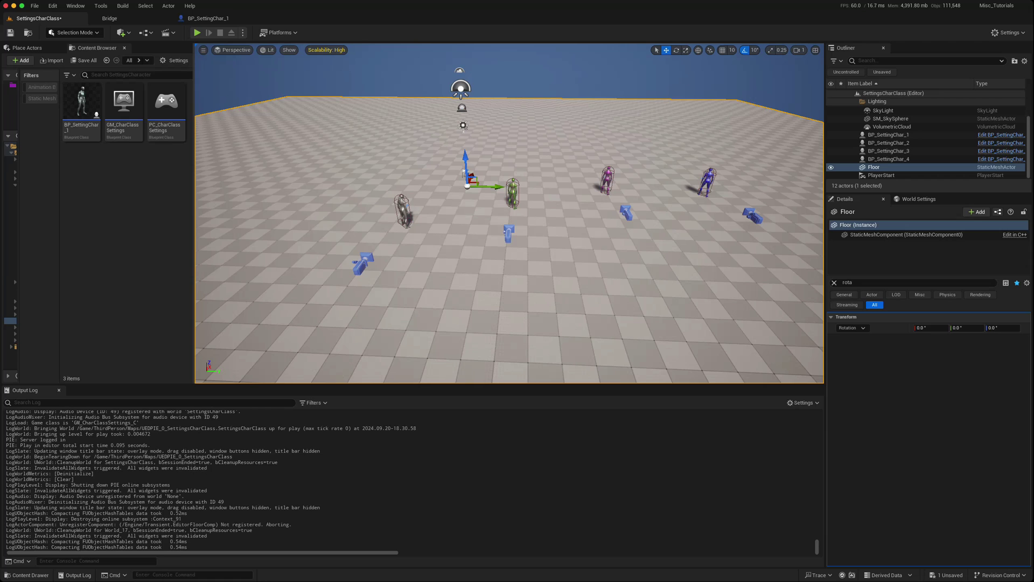
key(alt+p)
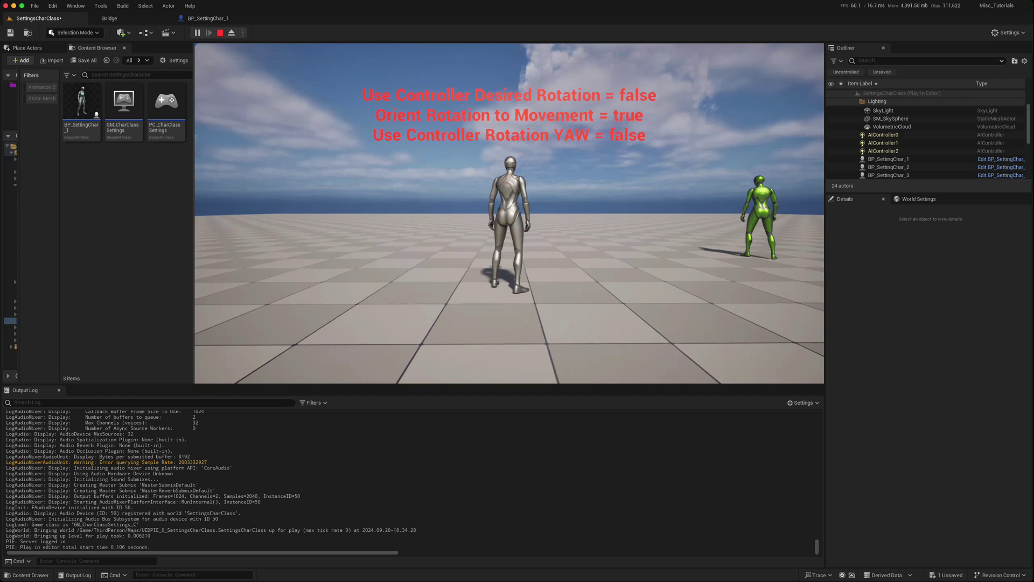
key(a)
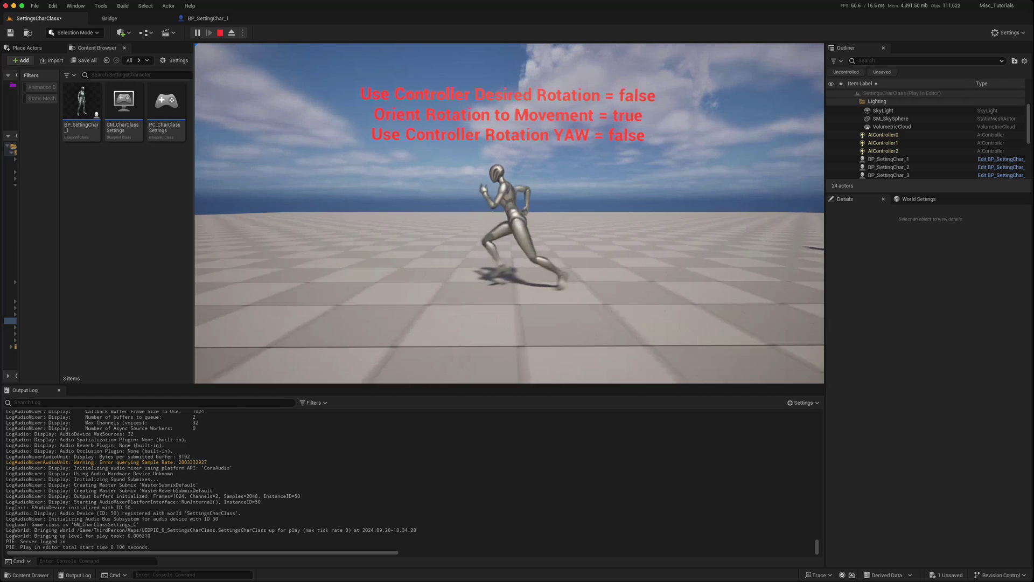
key(w)
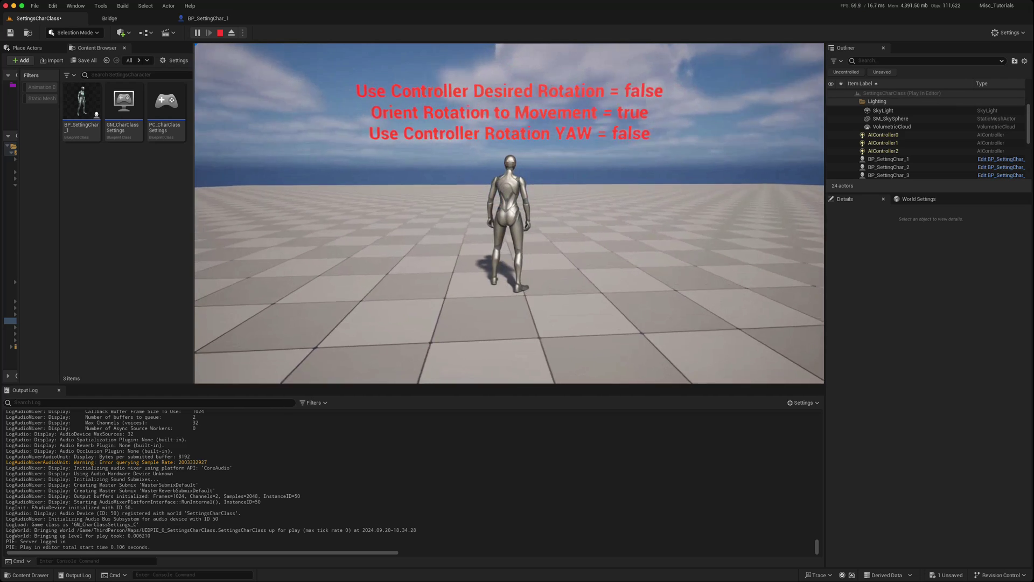
key(s)
key(w)
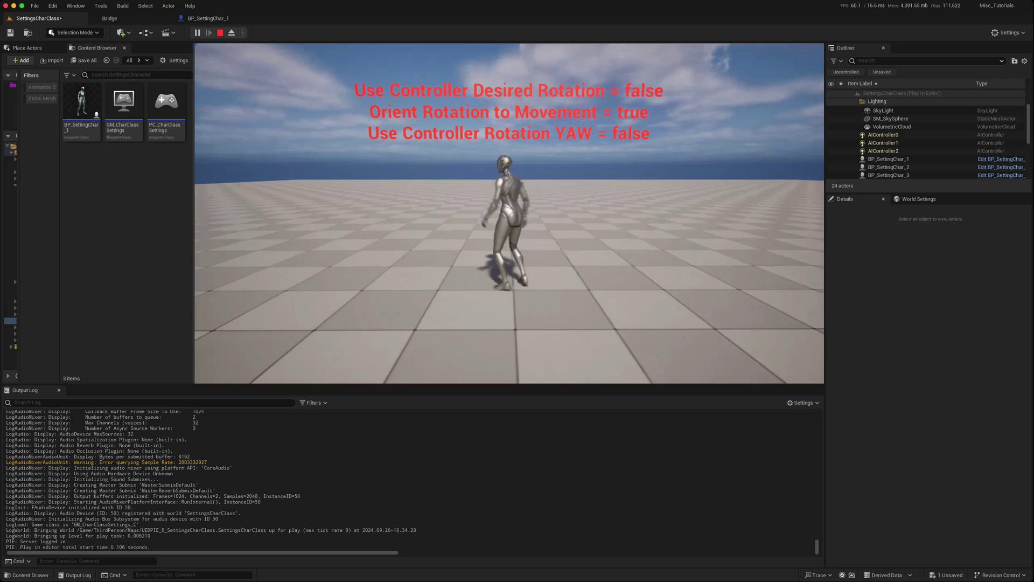
key(d)
key(a)
key(w)
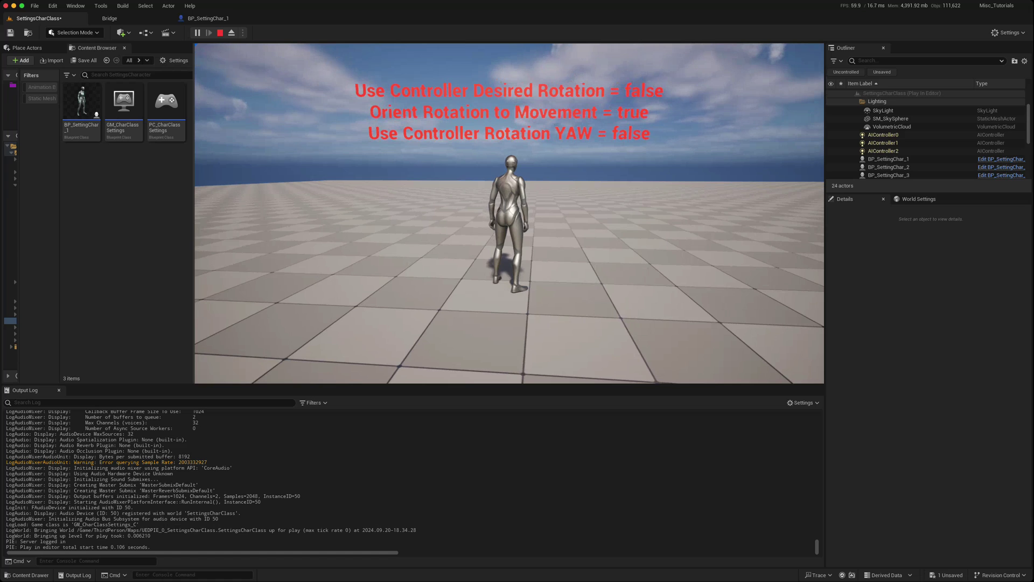
- Switch control to the green character and run it sideways and forward to test Use Controller Rotation Yaw
key(2)
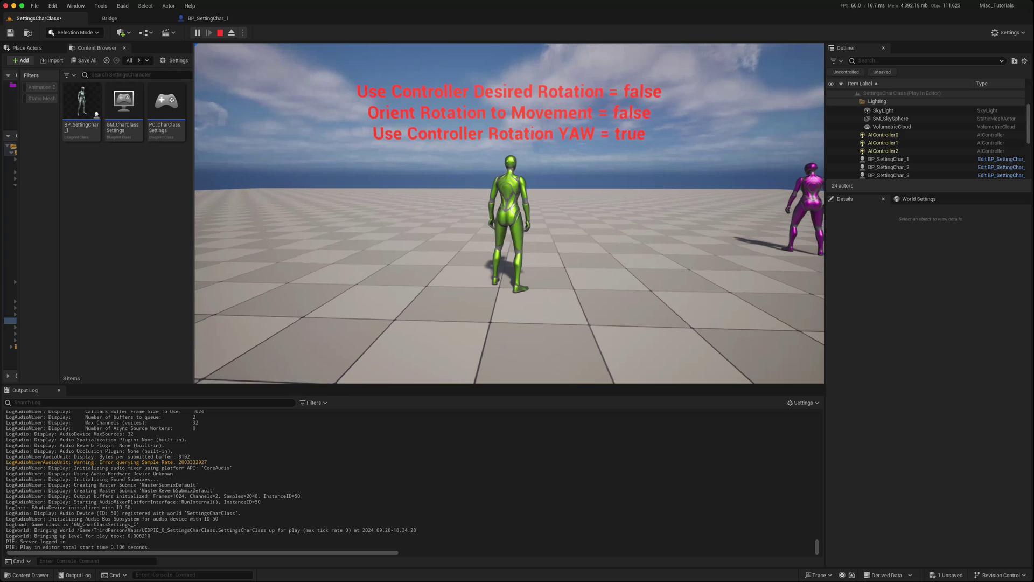
key(a)
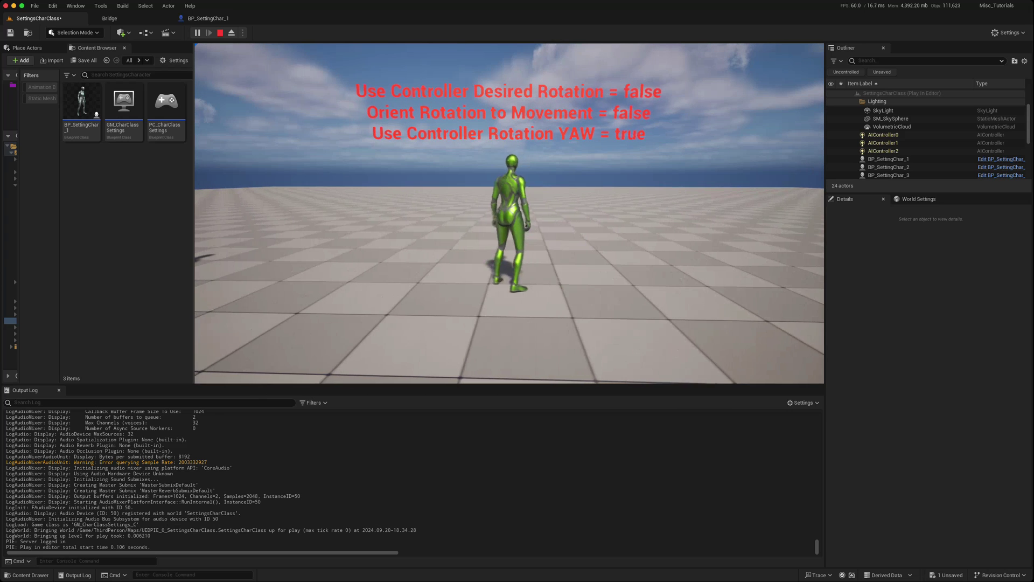
key(d)
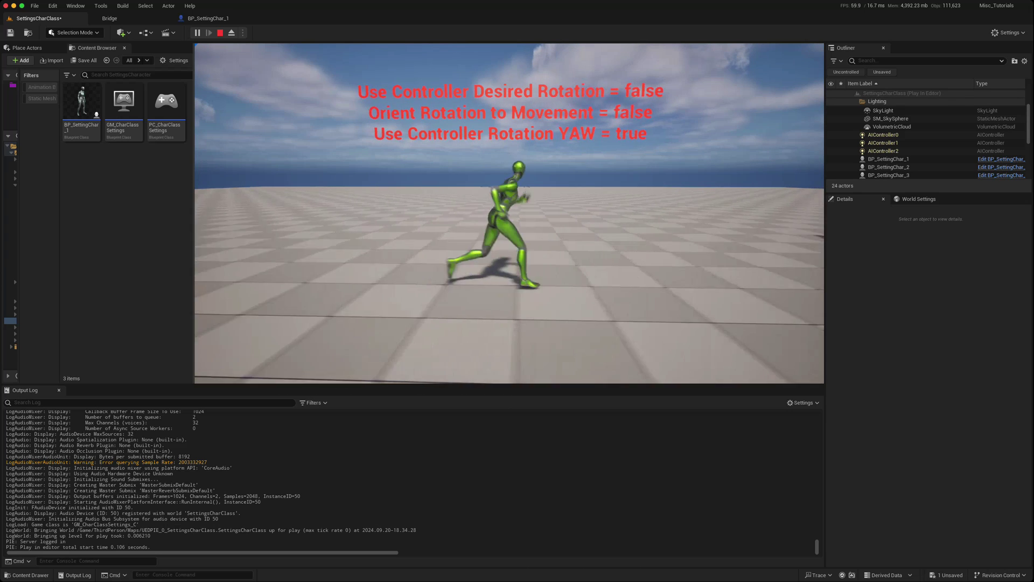
key(w)
key(a)
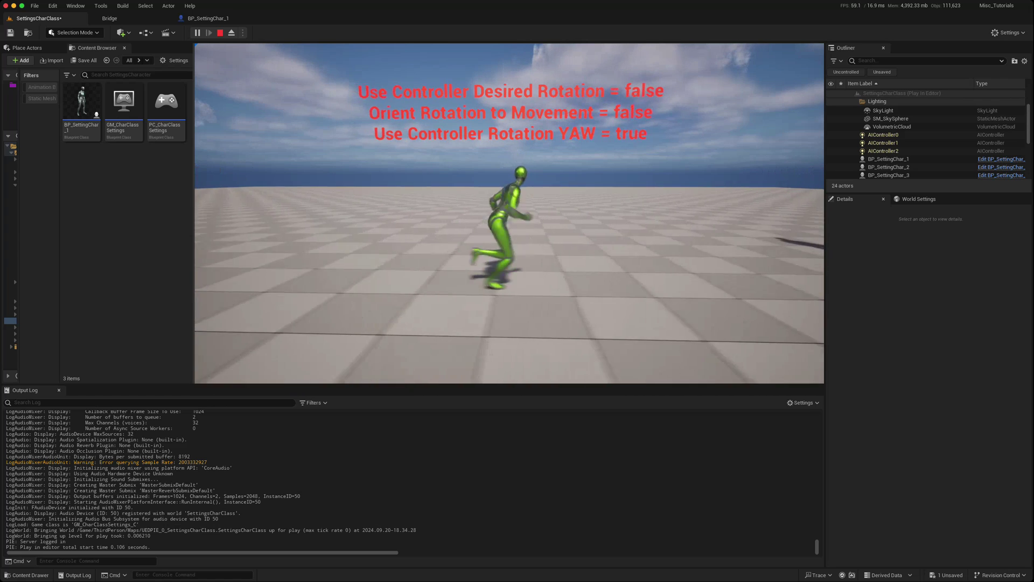
key(d)
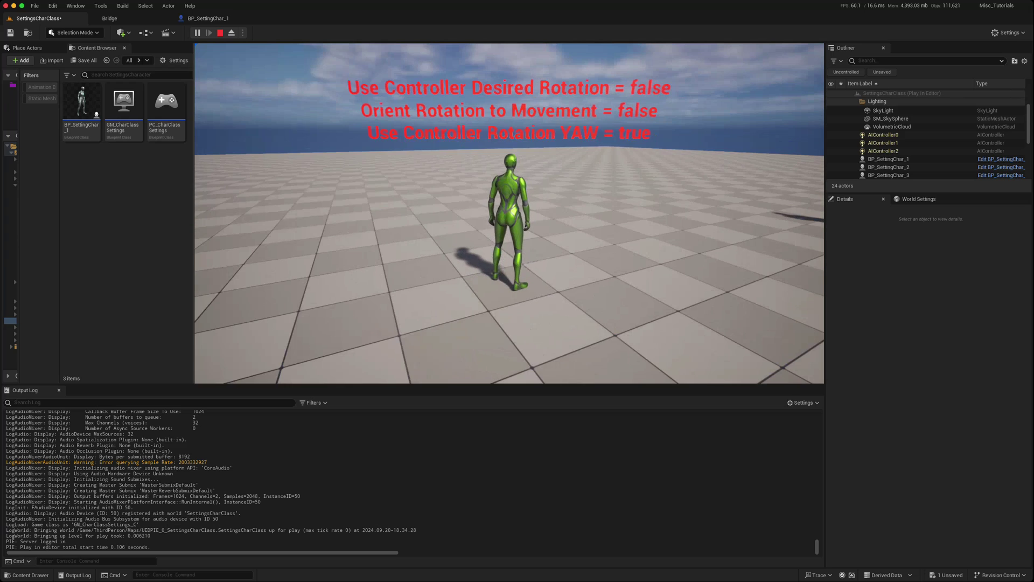
- Switch control to the purple character and move it sideways, backward and forward to test Use Controller Desired Rotation
key(2)
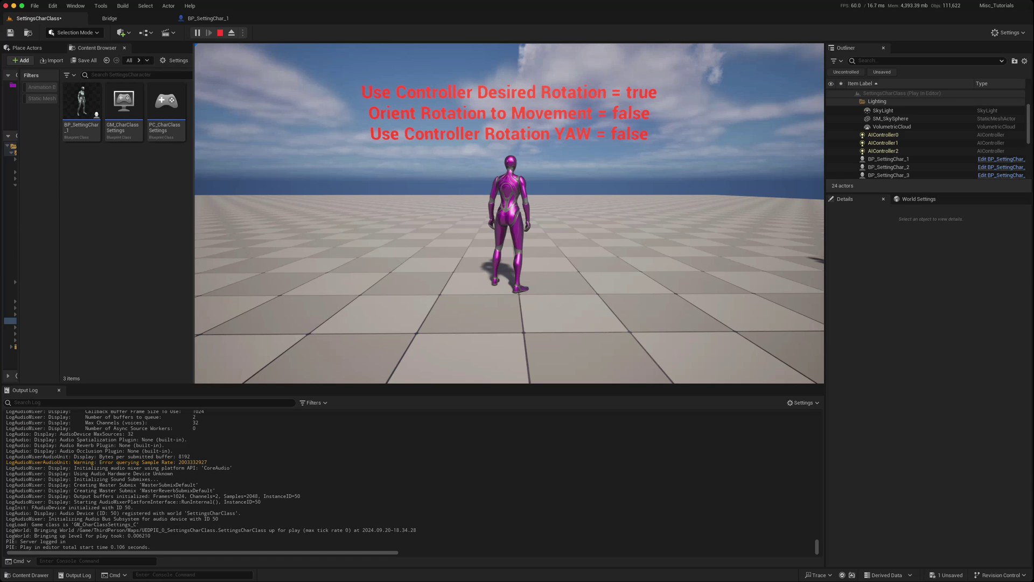
key(a)
key(s)
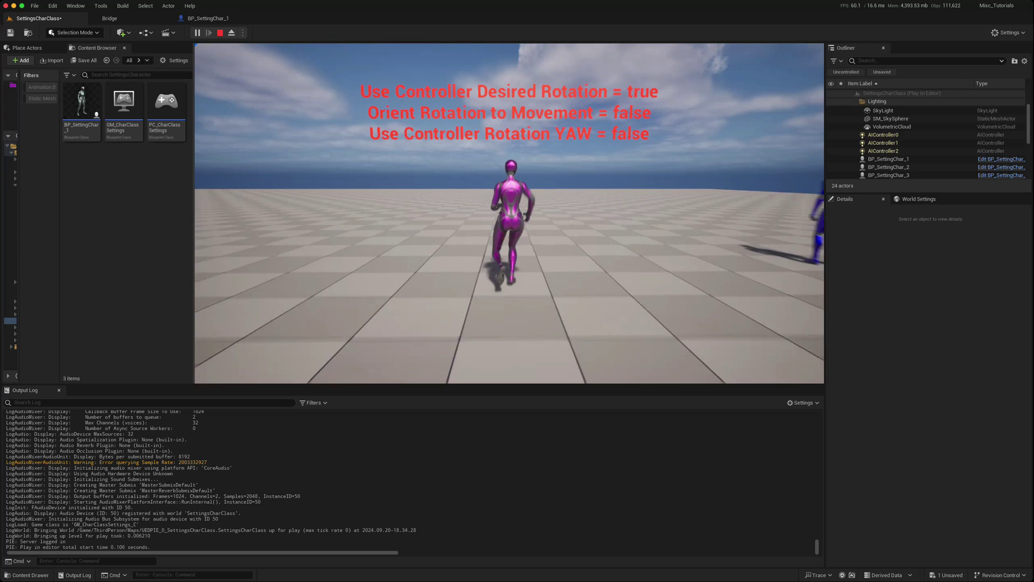
key(w)
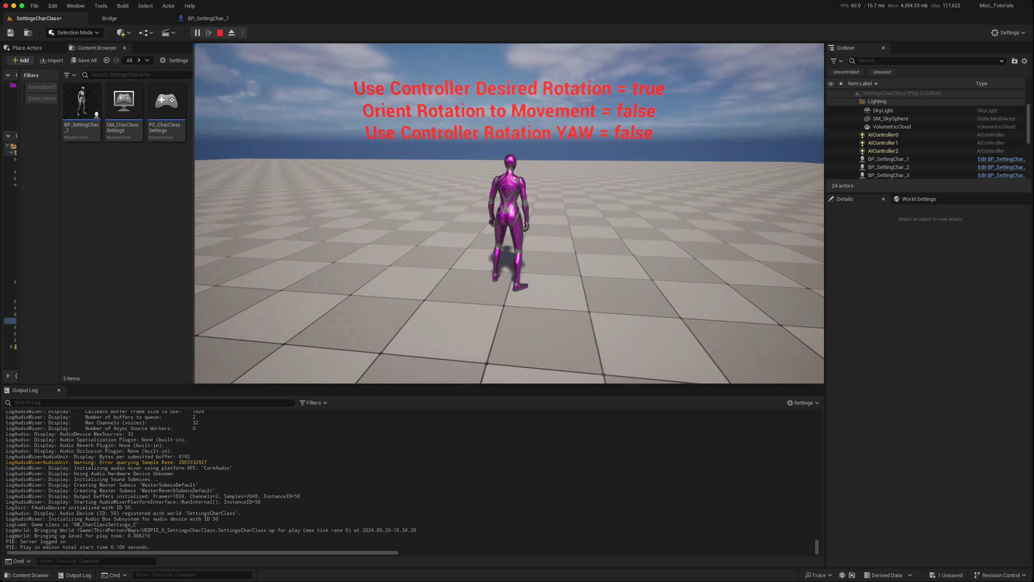
- Switch control to the blue character and run it forward and sideways to test movement with all three rotation options off
key(1)
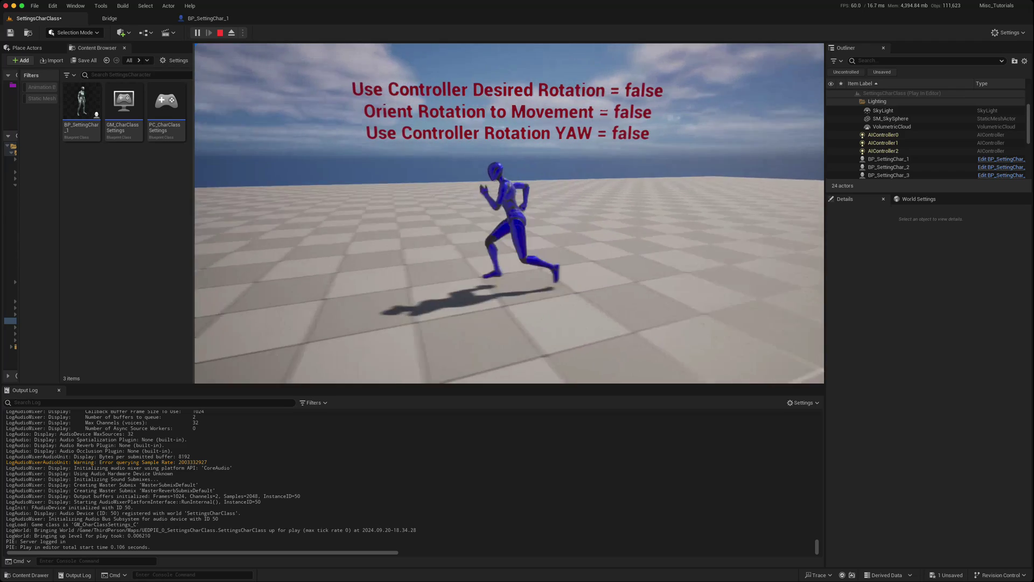
key(w)
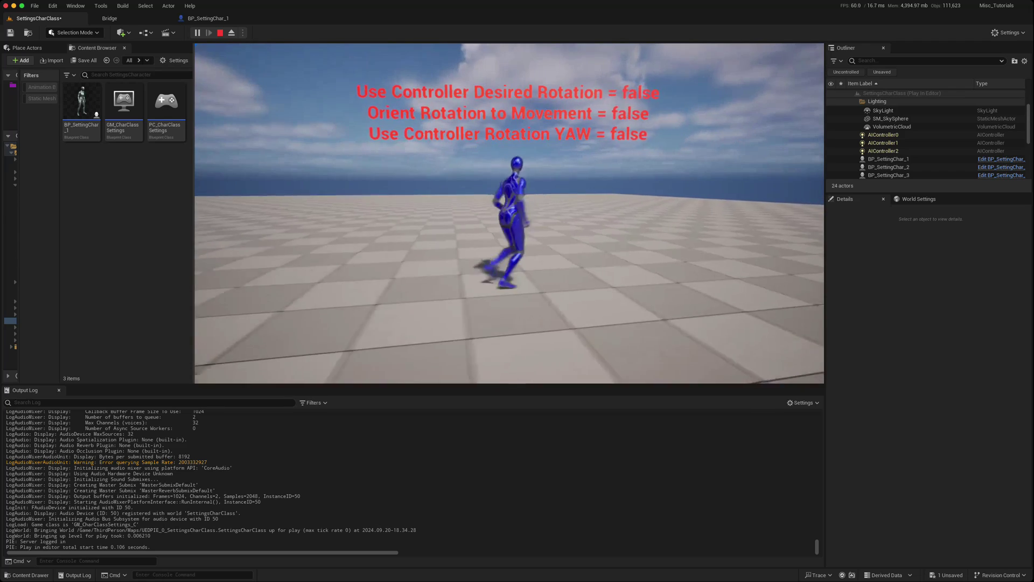
key(d)
key(w)
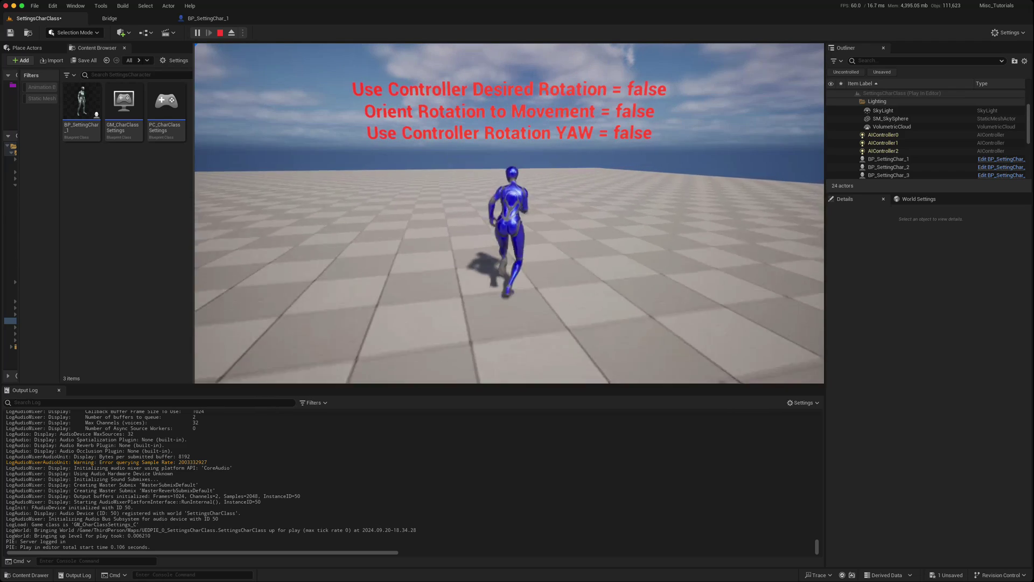
key(w)
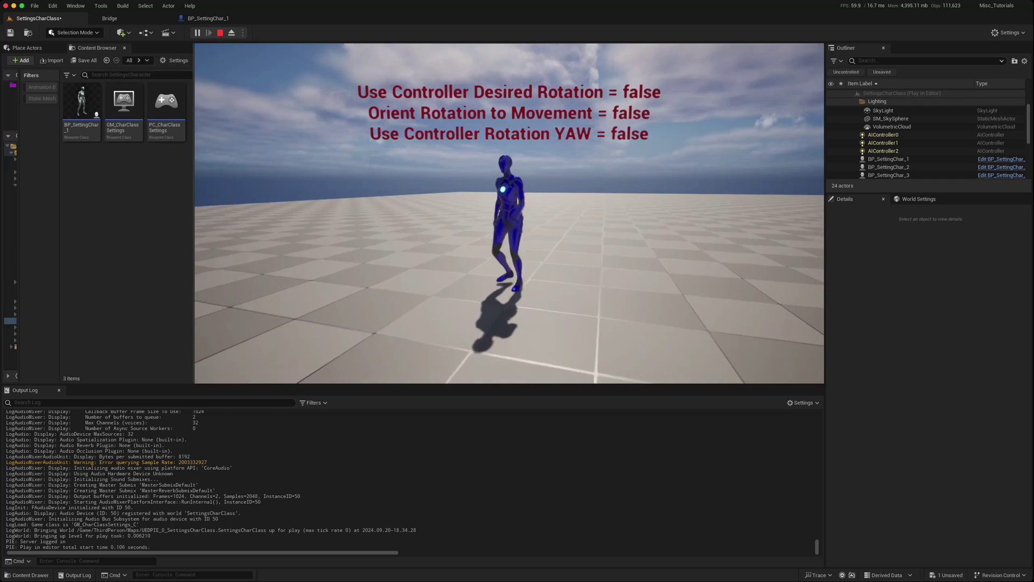
key(a)
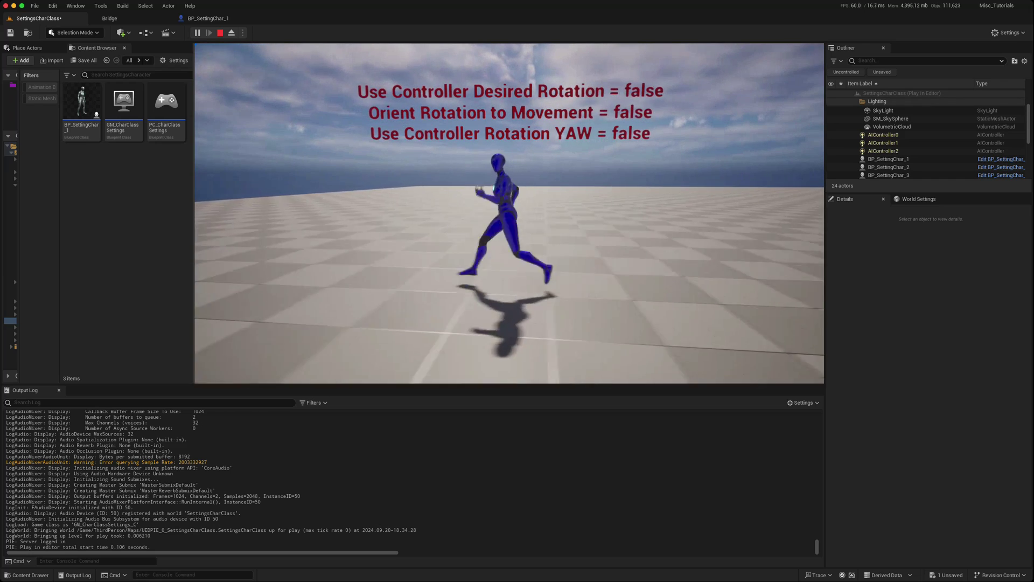
key(a)
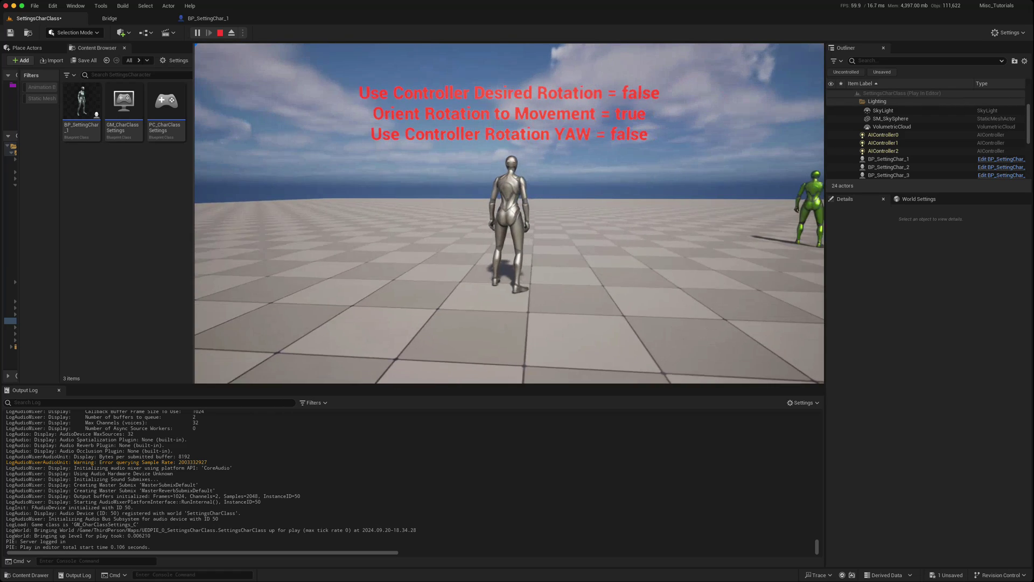
- Run the silver character sideways, forward and backward again to re-examine how it turns with Orient Rotation to Movement
key(a)
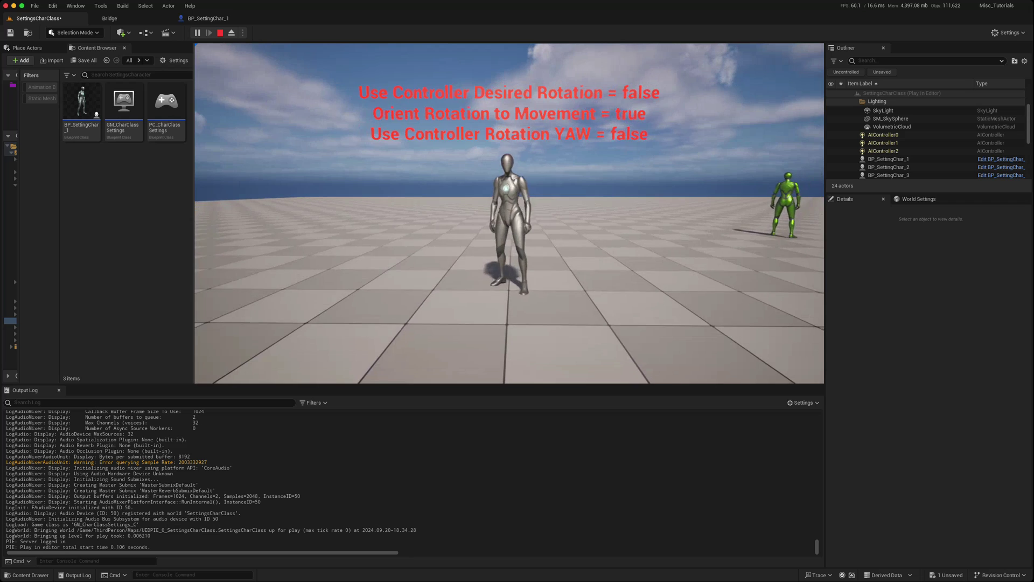
key(a)
key(w)
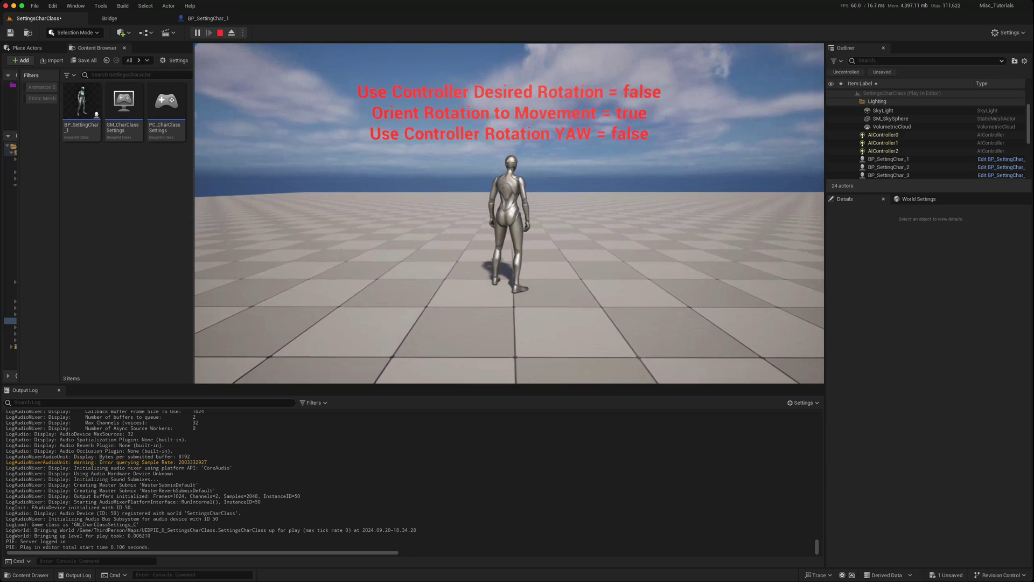
key(s)
key(a)
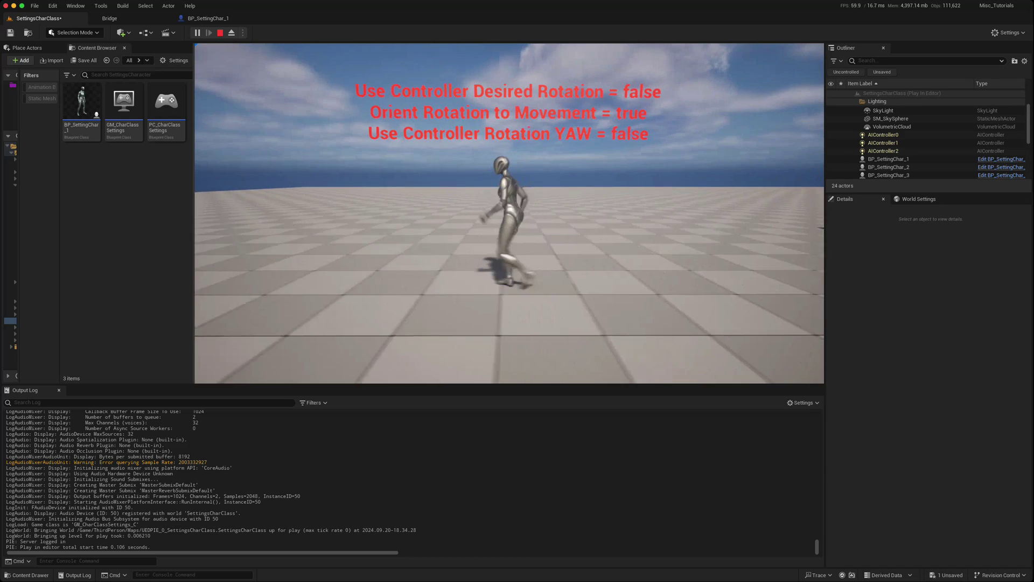
key(d)
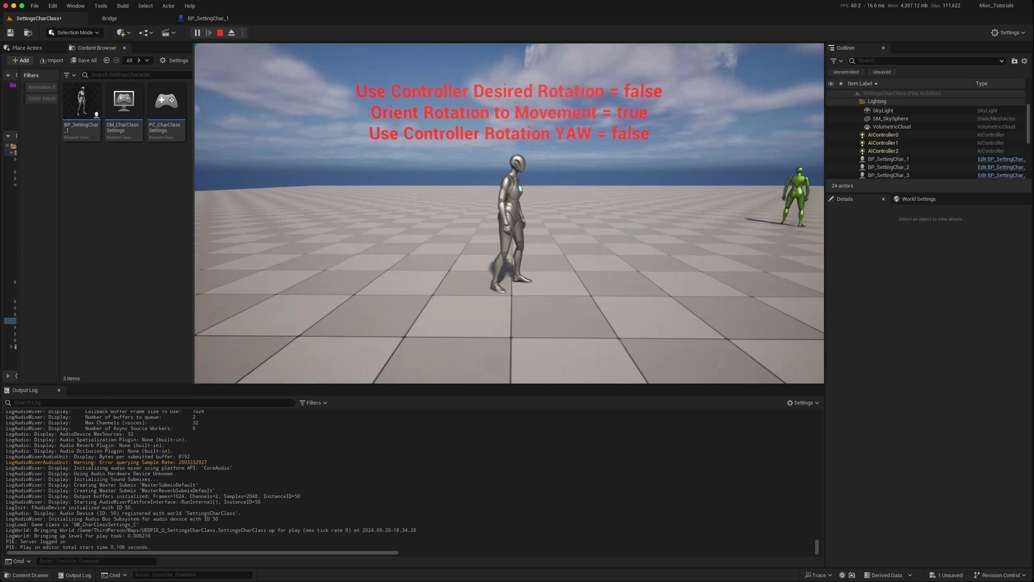
- Switch back to the purple character, move it from side to side to examine its turning, and end the play session
key(2)
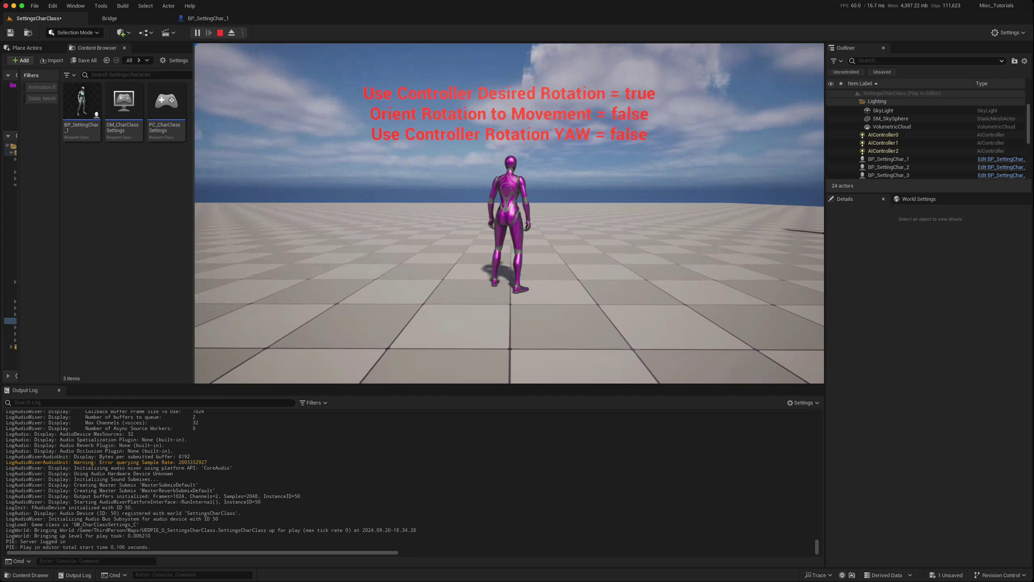
key(a)
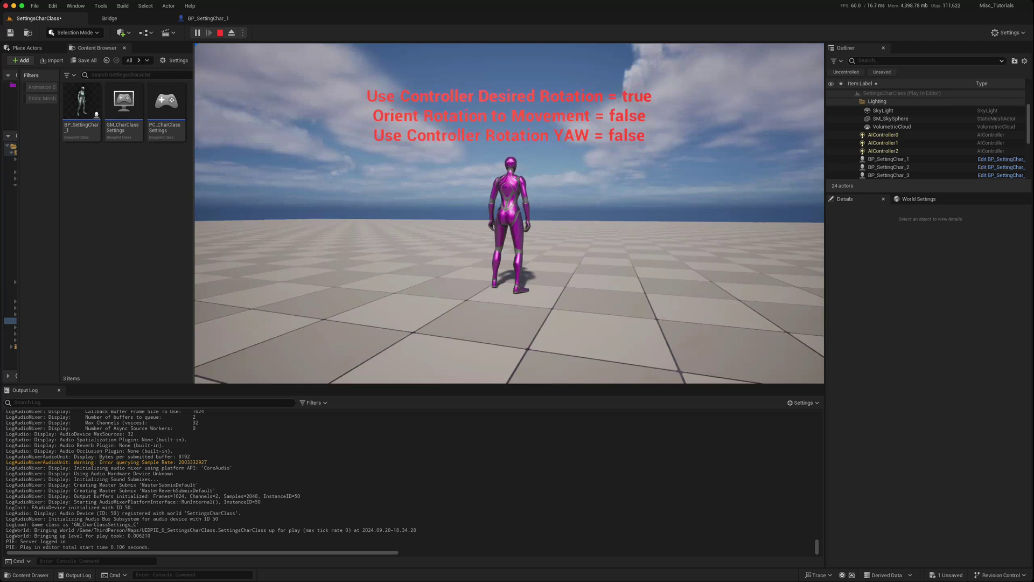
key(d)
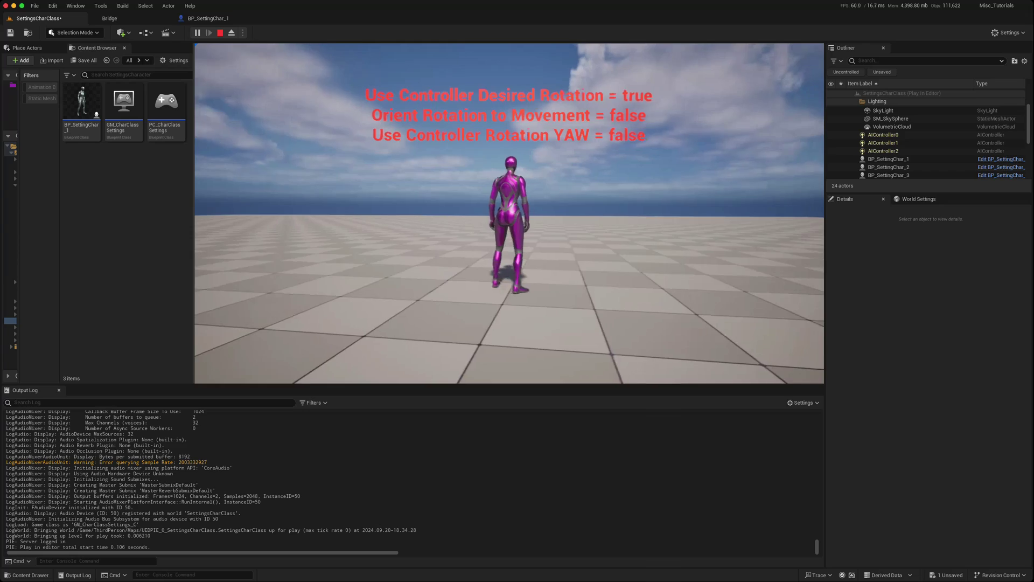
key(a)
key(d)
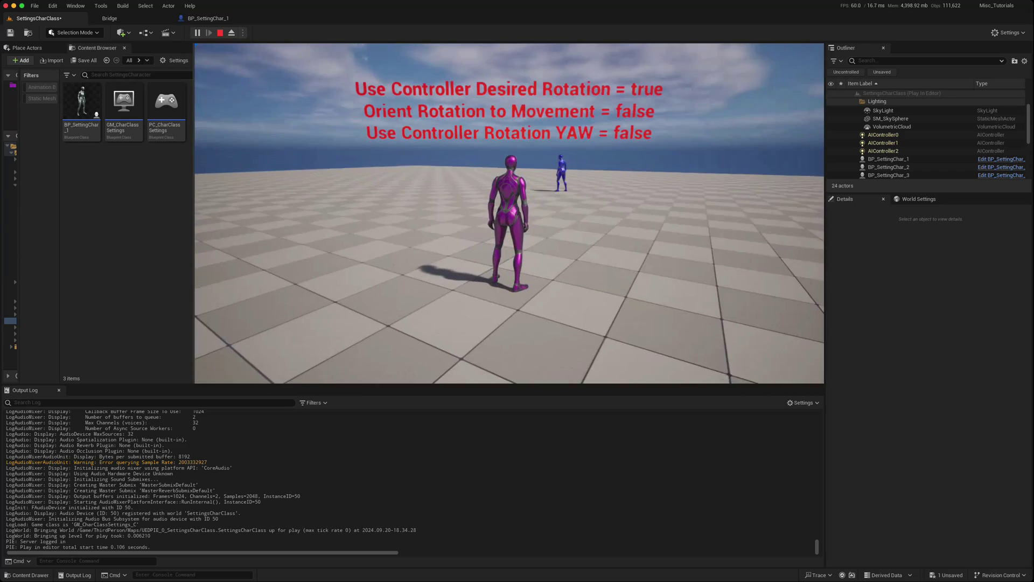
key(a)
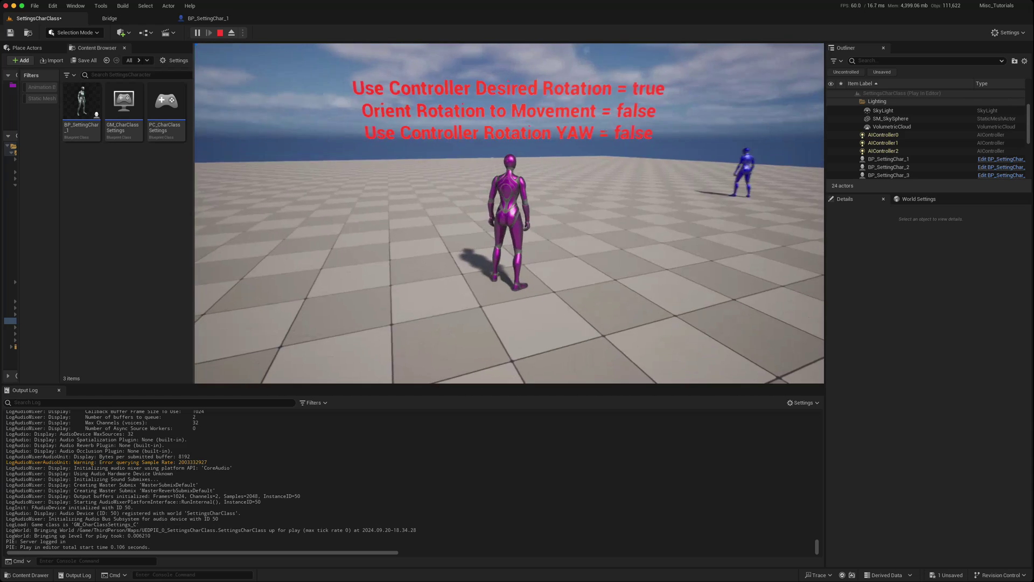
key(d)
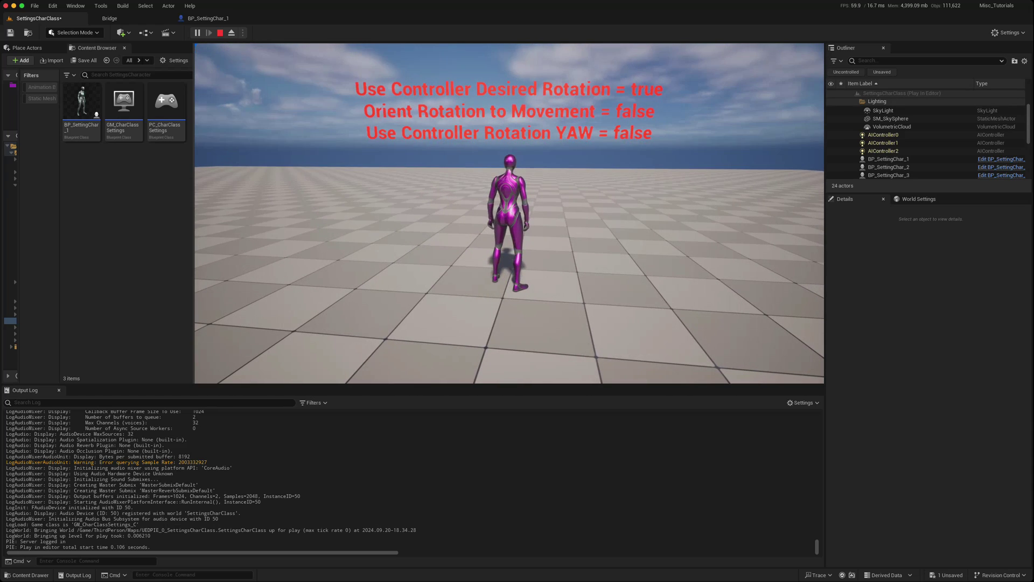
key(Escape)
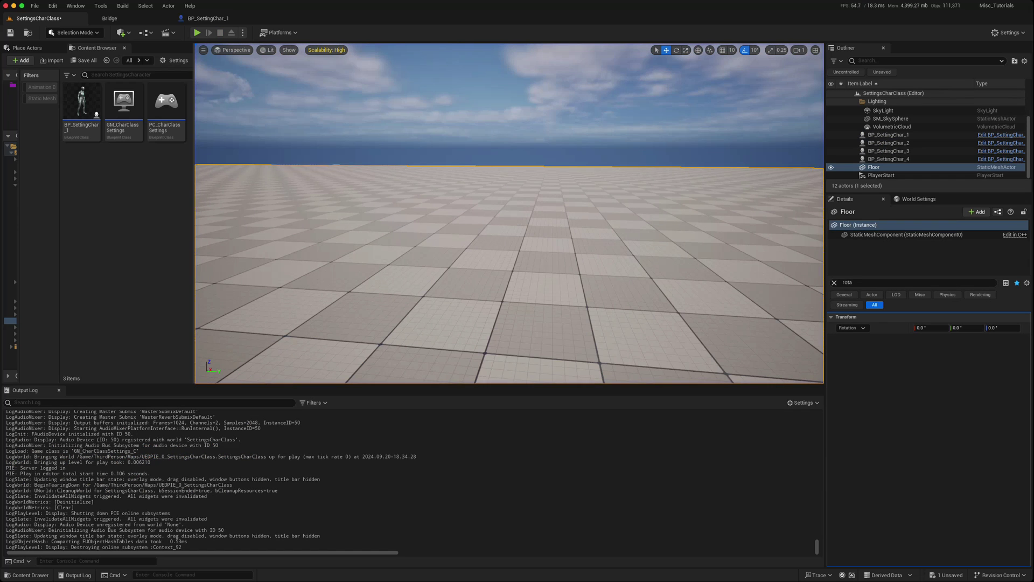
- Turn off Orient Rotation to Movement in BP_SettingChar_1 and open its Event Graph
click(210, 18)
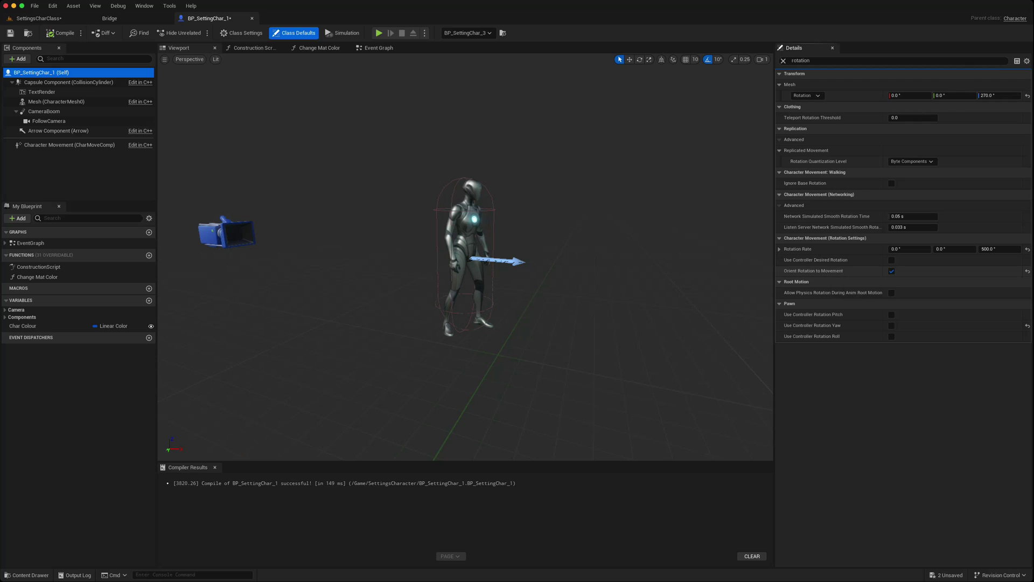
click(892, 271)
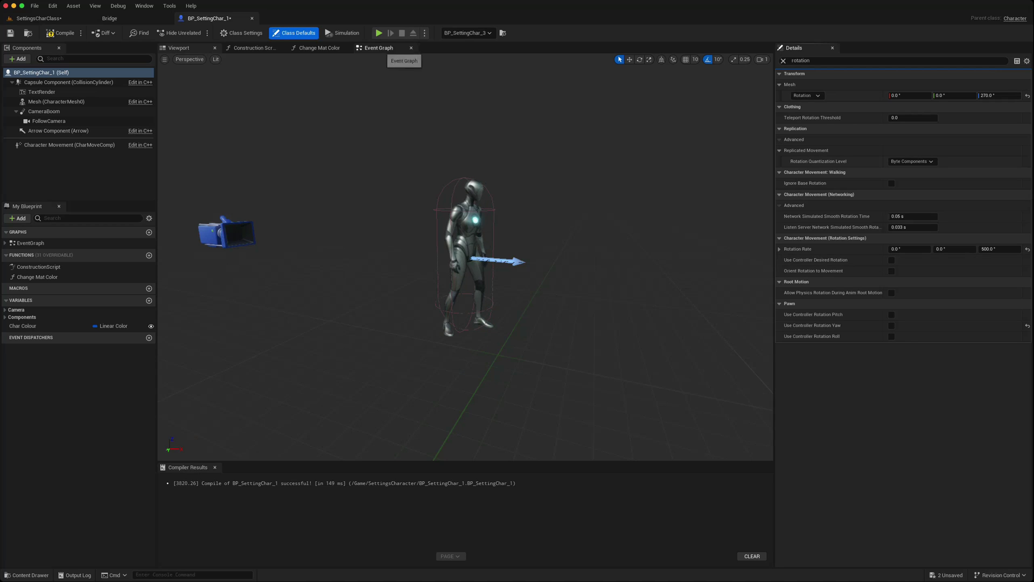
click(379, 47)
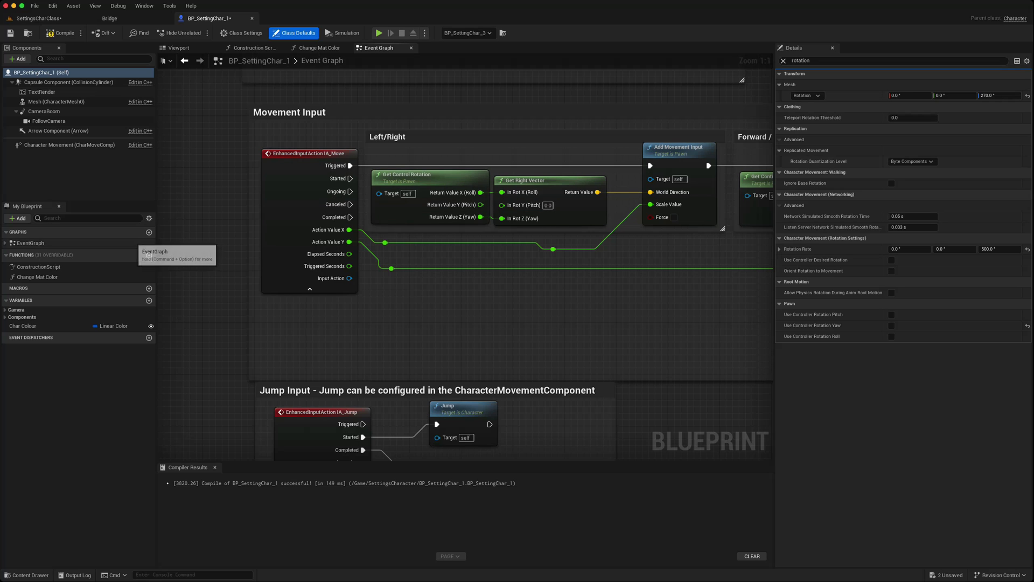
- Add a Set Use Controller Desired Rotation node targeting Character Movement, enable its value, and run it from IA_Move's Started output
drag(68, 144, 548, 286)
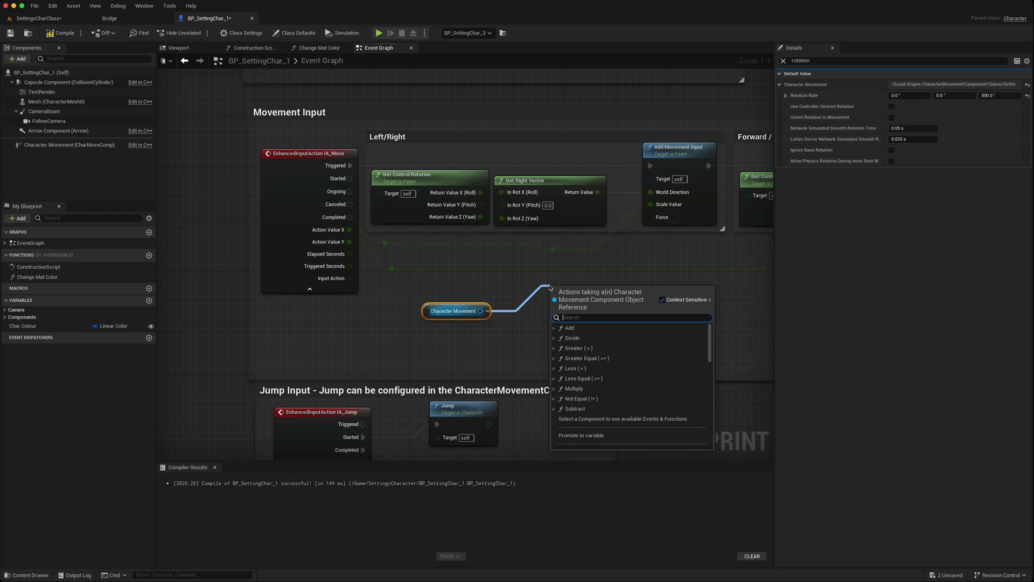
text(set use contr)
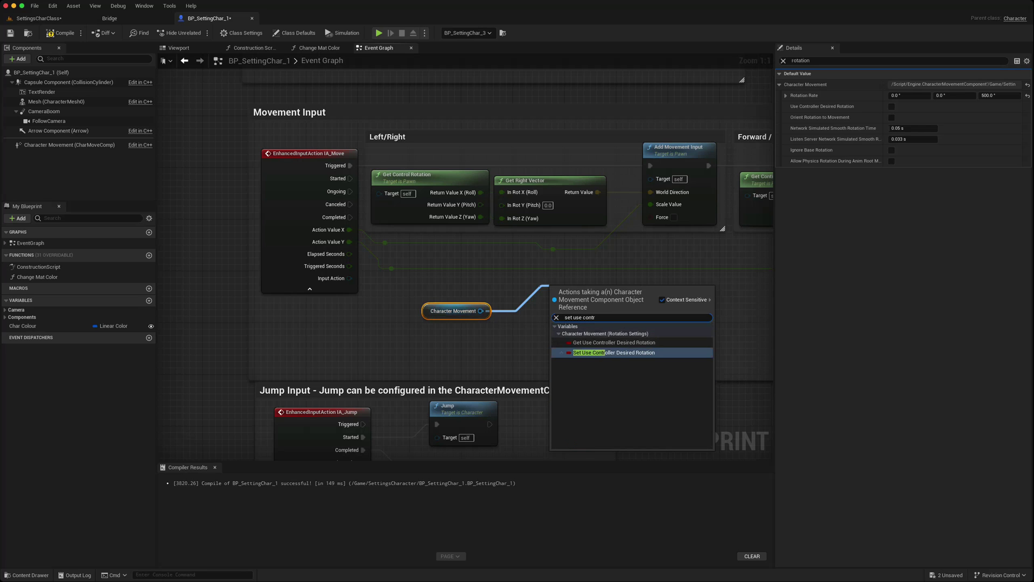
key(Return)
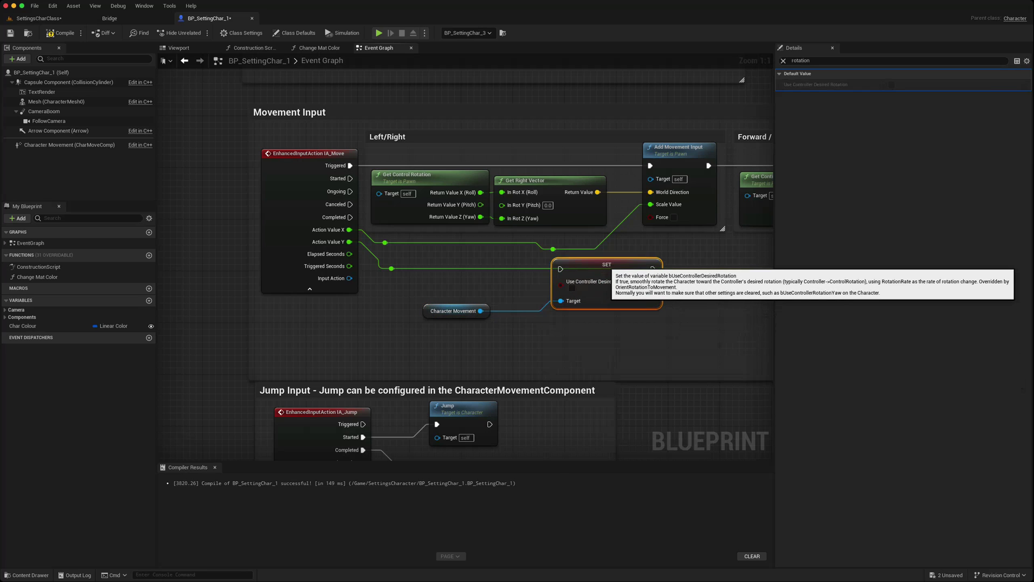
drag(587, 265, 587, 272)
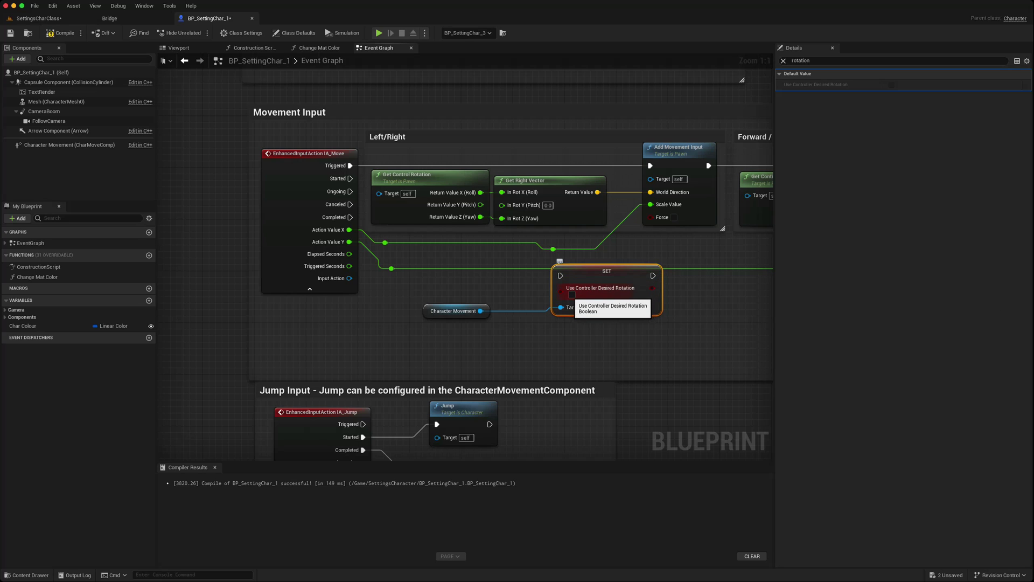
click(572, 294)
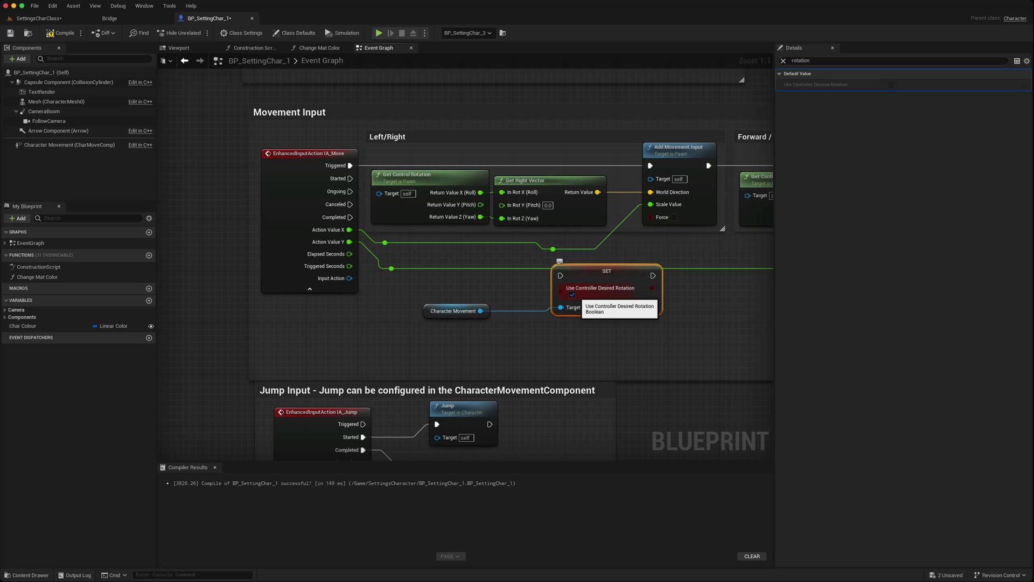
drag(351, 178, 560, 275)
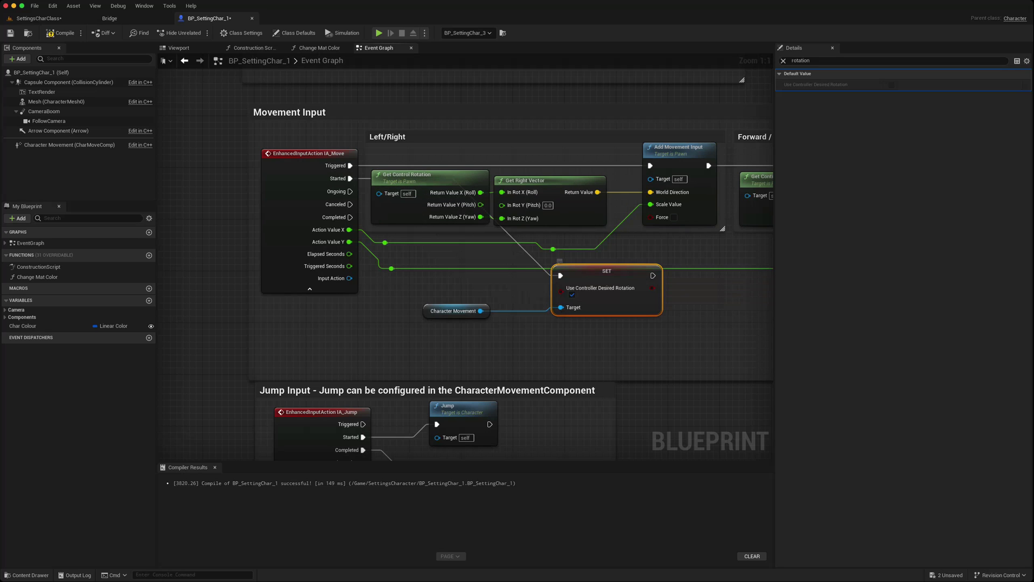
- Add a second Set Use Controller Desired Rotation node with its value off, run it from IA_Move's Completed output, and compile and save
drag(480, 310, 527, 350)
text(set use)
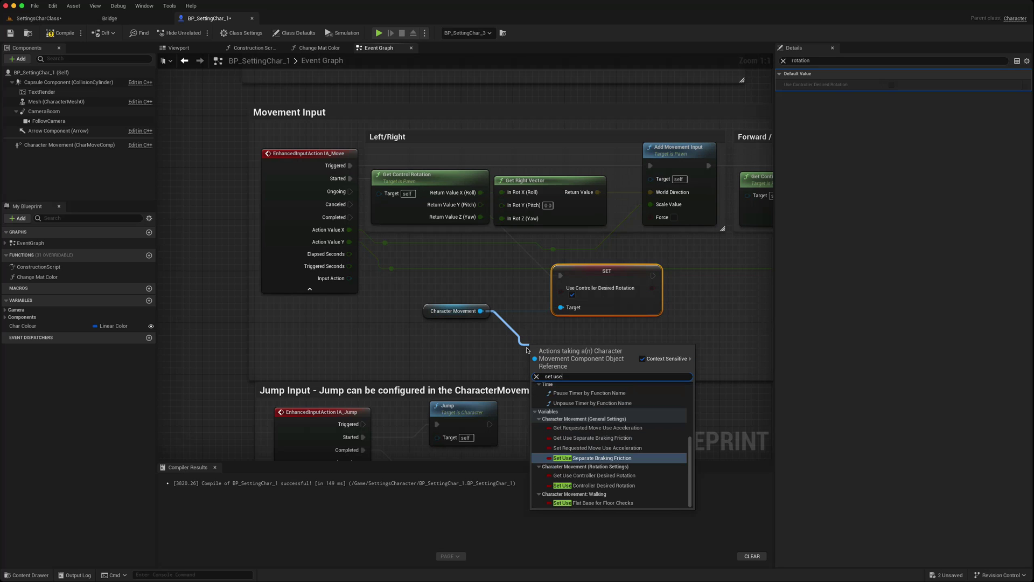
text( cont)
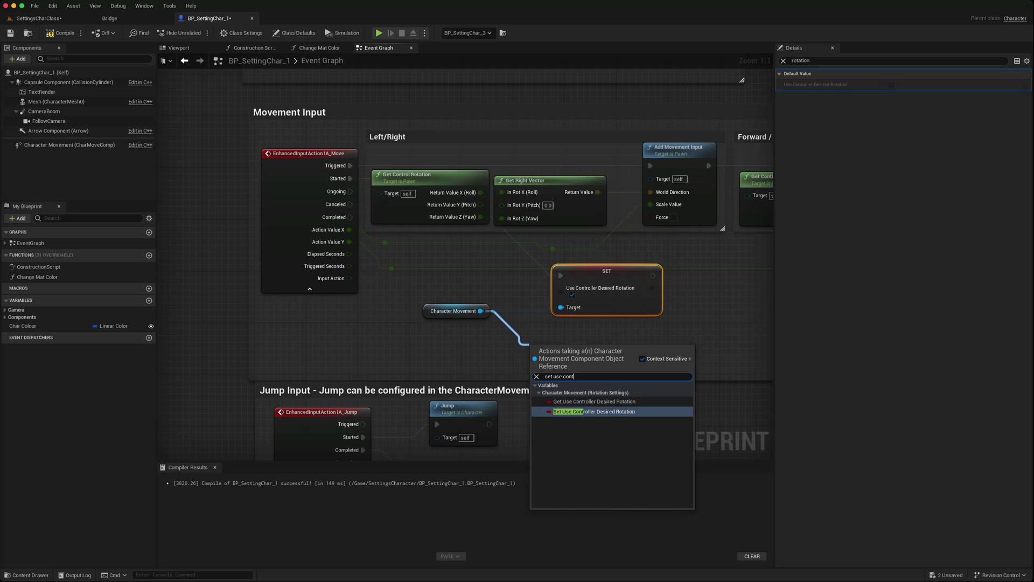
key(Return)
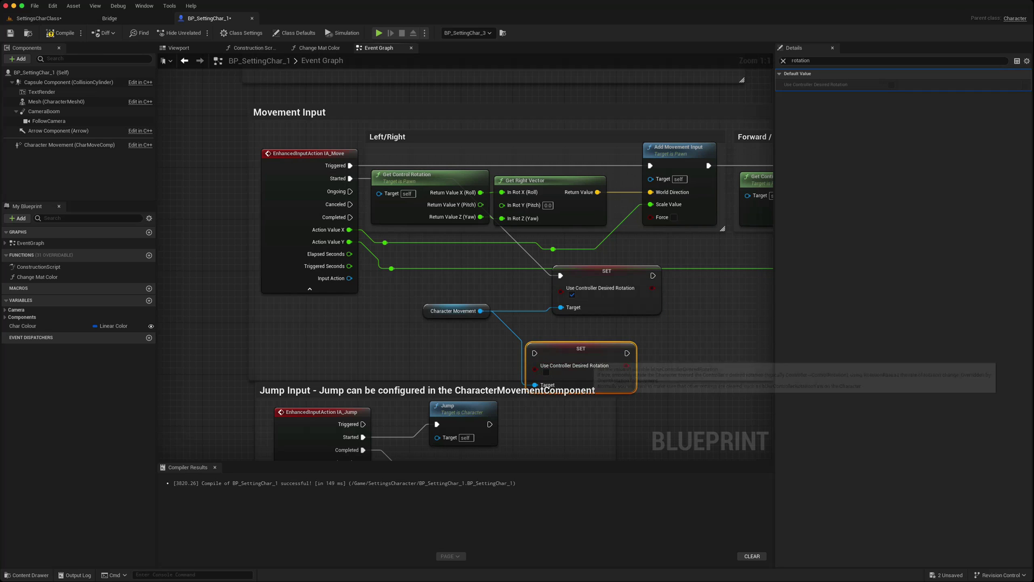
drag(624, 334, 591, 347)
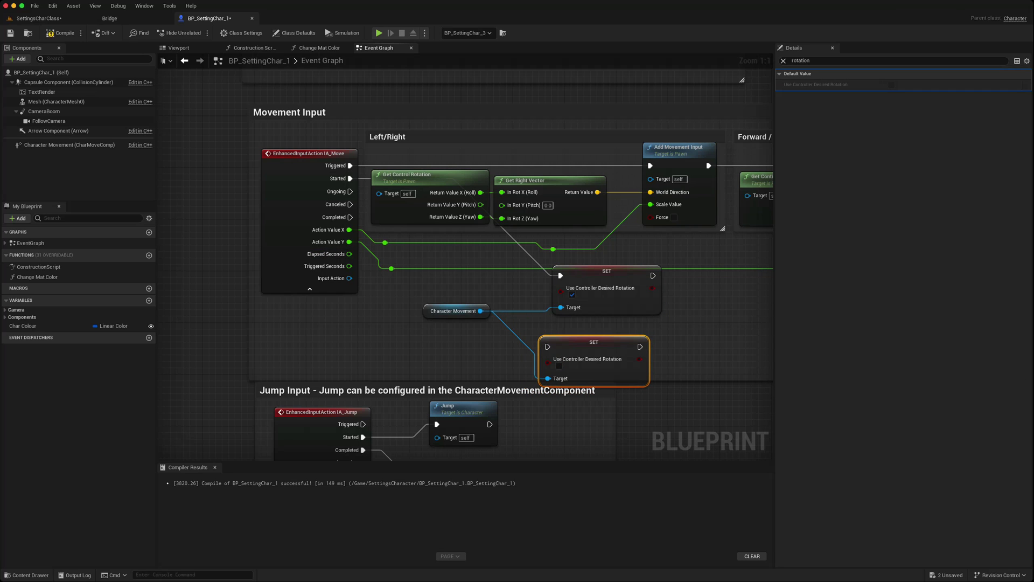
drag(350, 217, 547, 347)
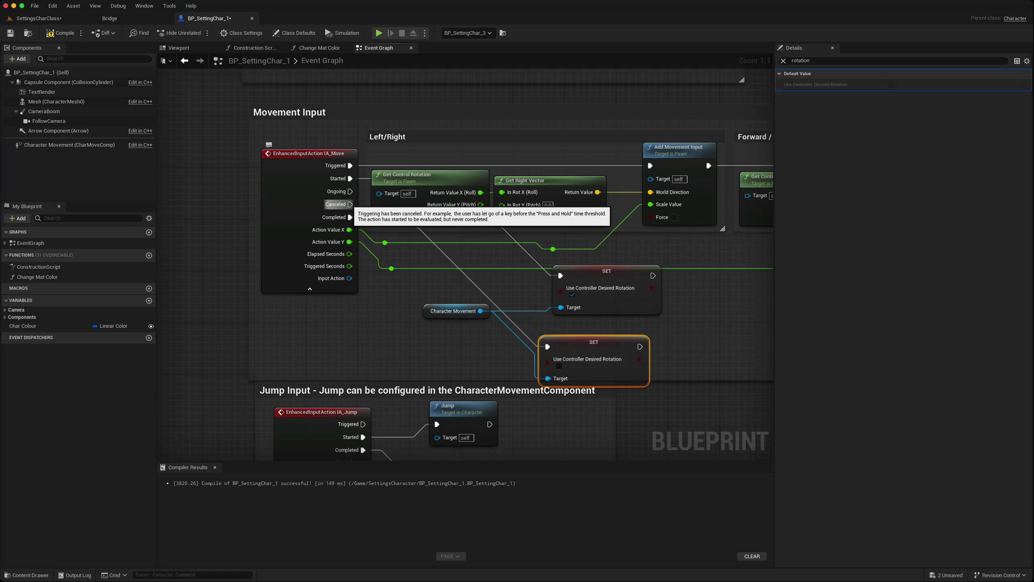
drag(596, 349, 609, 337)
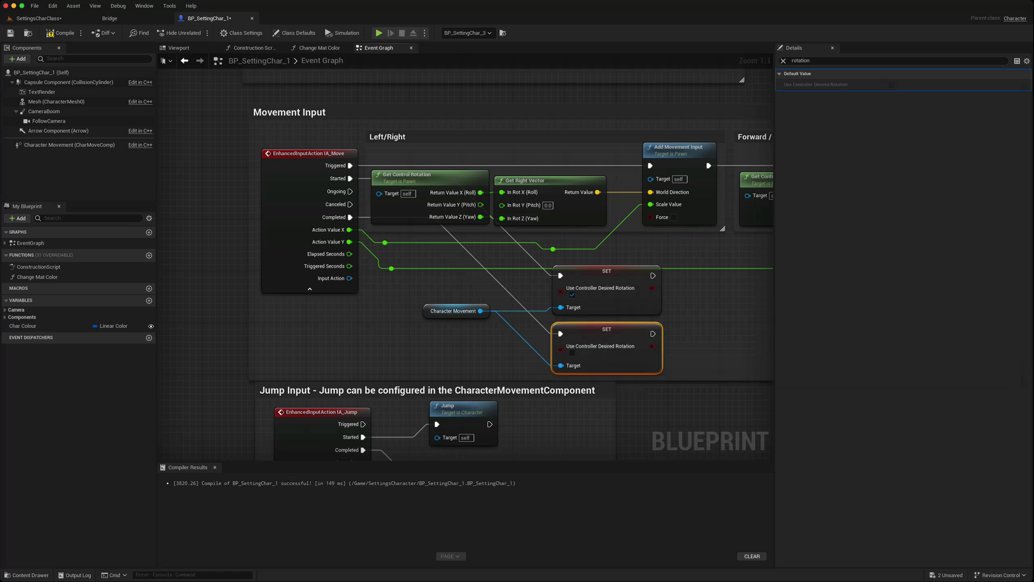
click(60, 33)
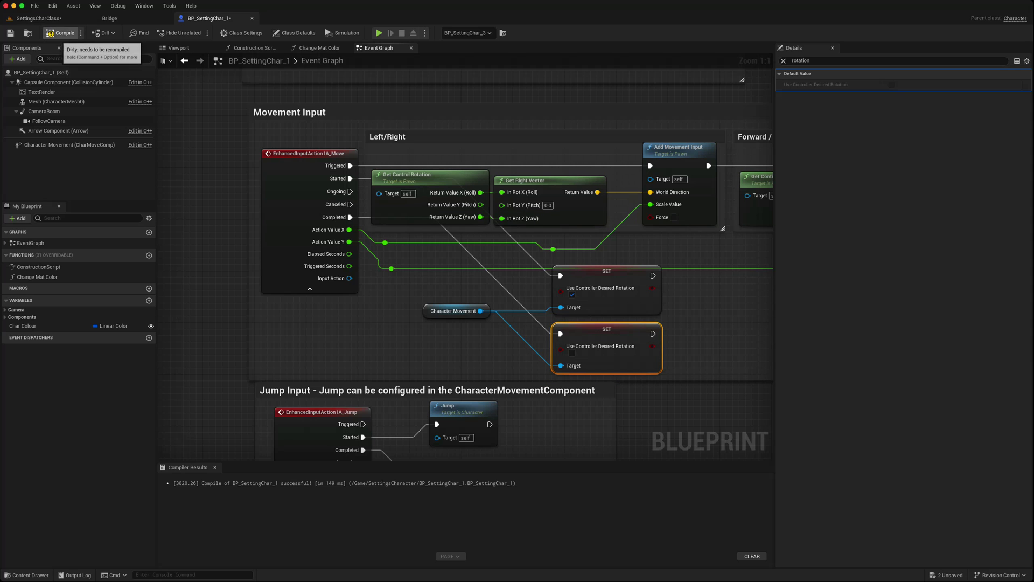
click(10, 33)
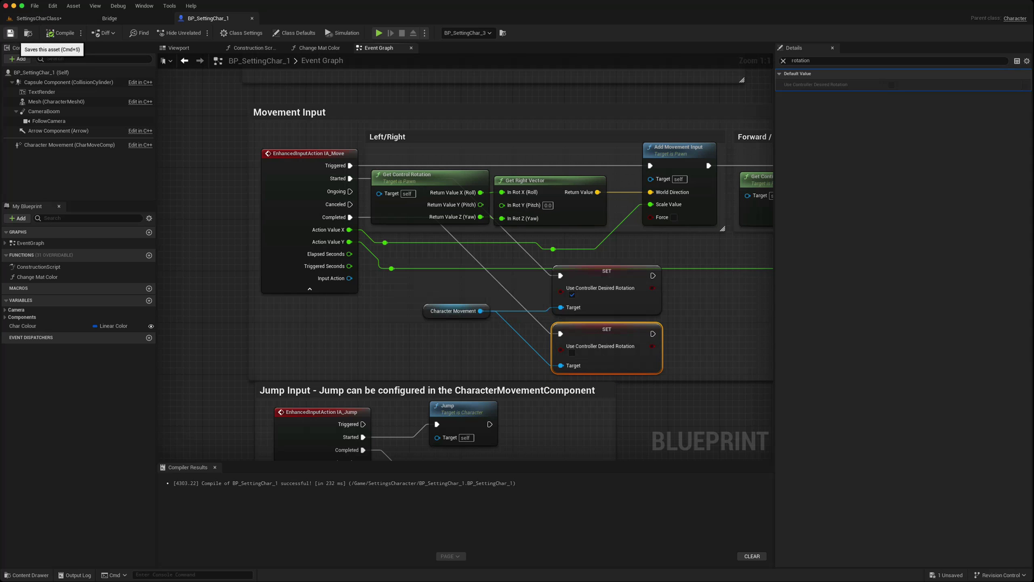
- Return to the SettingsCharClass level and place a new BP_SettingChar_1 instance on the floor
click(38, 18)
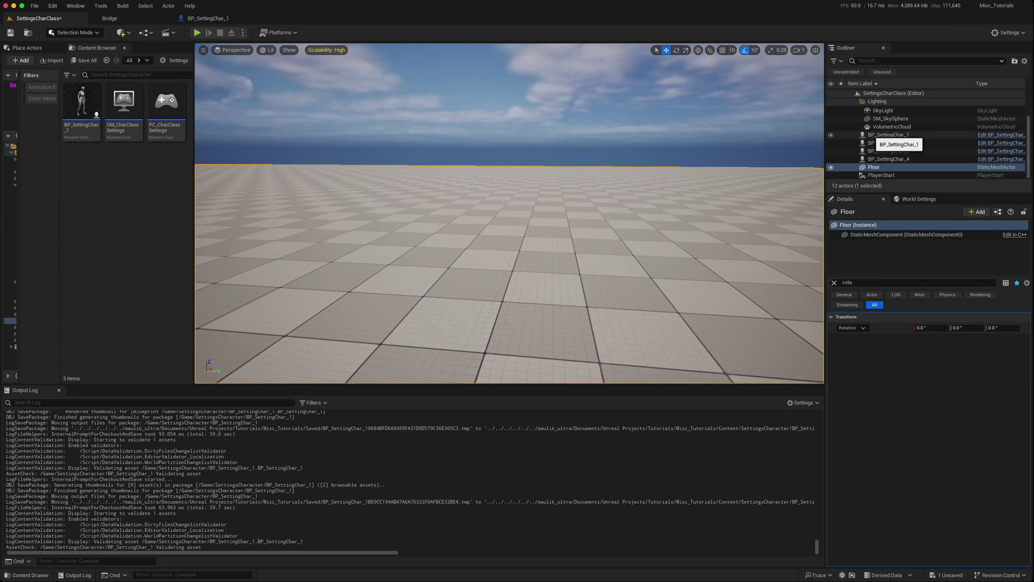
mouse_move(78, 125)
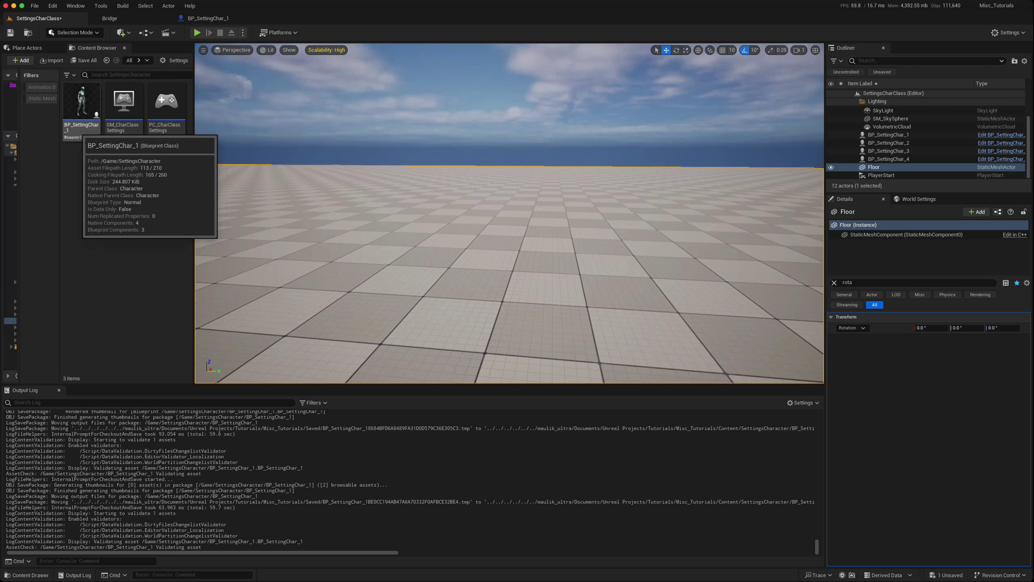
drag(78, 125, 414, 240)
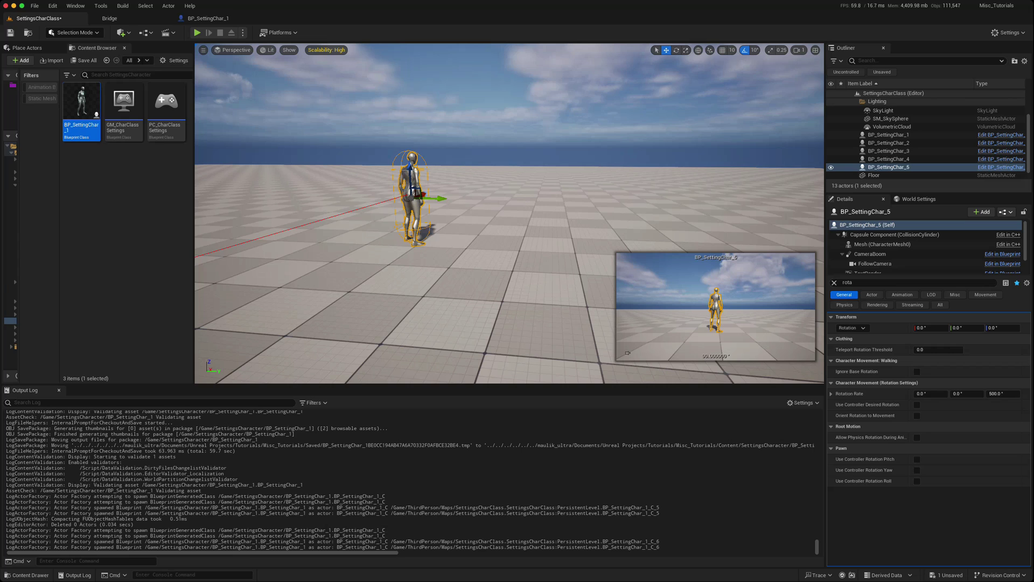
- Set Auto Possess Player to Player 0 on the newly placed character
click(834, 282)
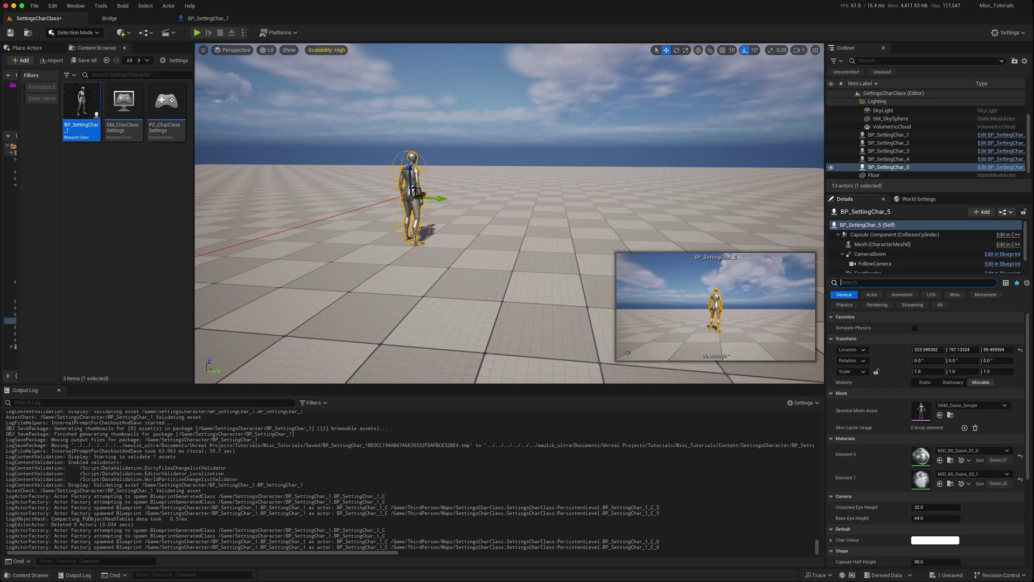
text(poss)
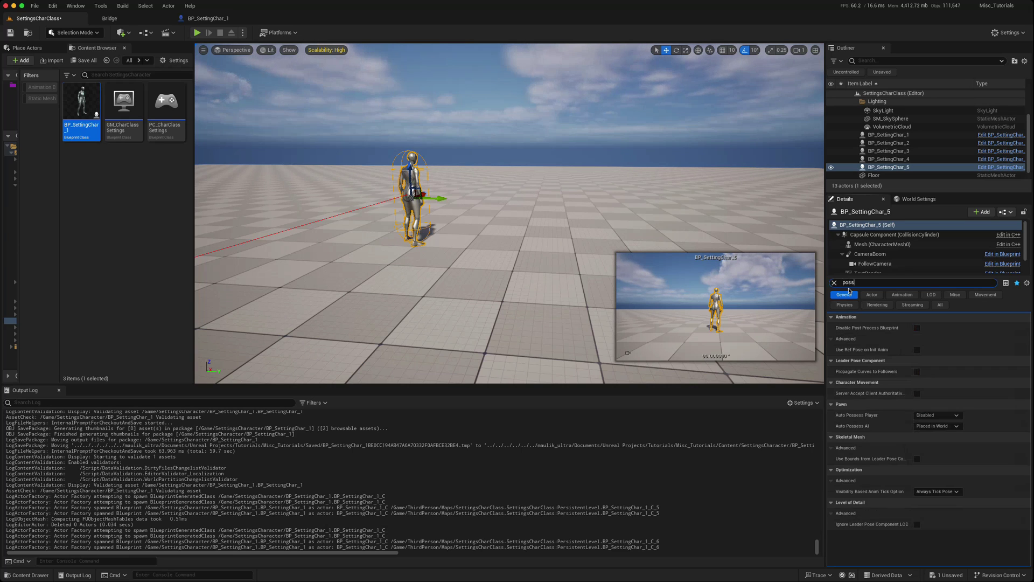
click(937, 338)
click(937, 327)
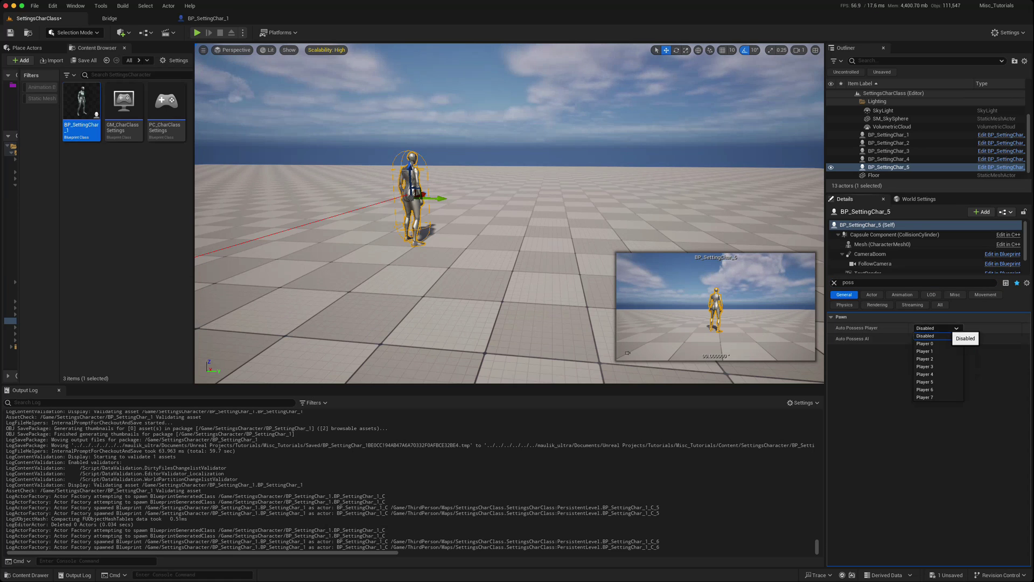
click(934, 343)
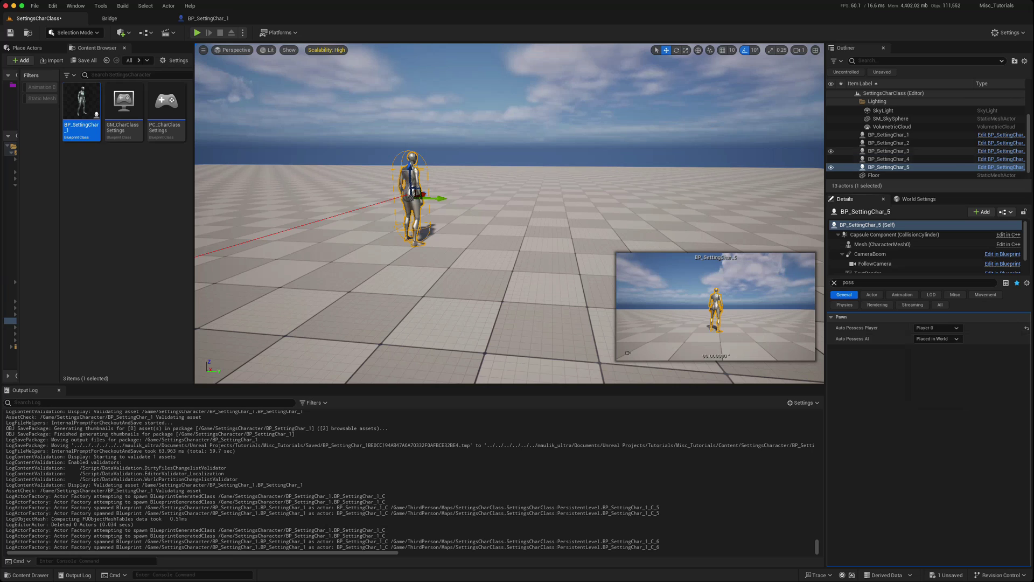
- Reset Auto Possess Player to Disabled on the original BP_SettingChar_1 actor and play the level to test the new character
click(889, 135)
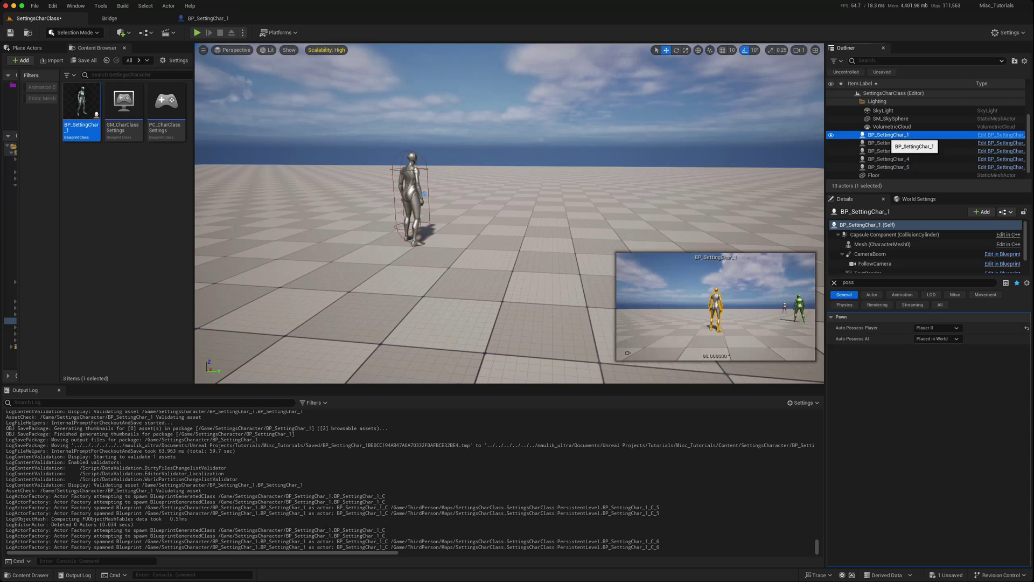
click(1026, 328)
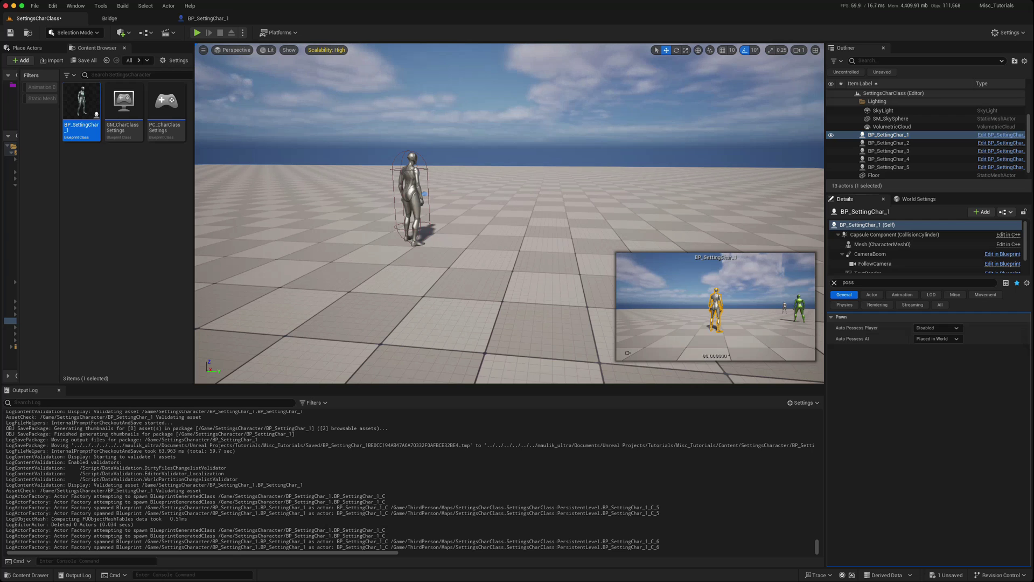
click(197, 33)
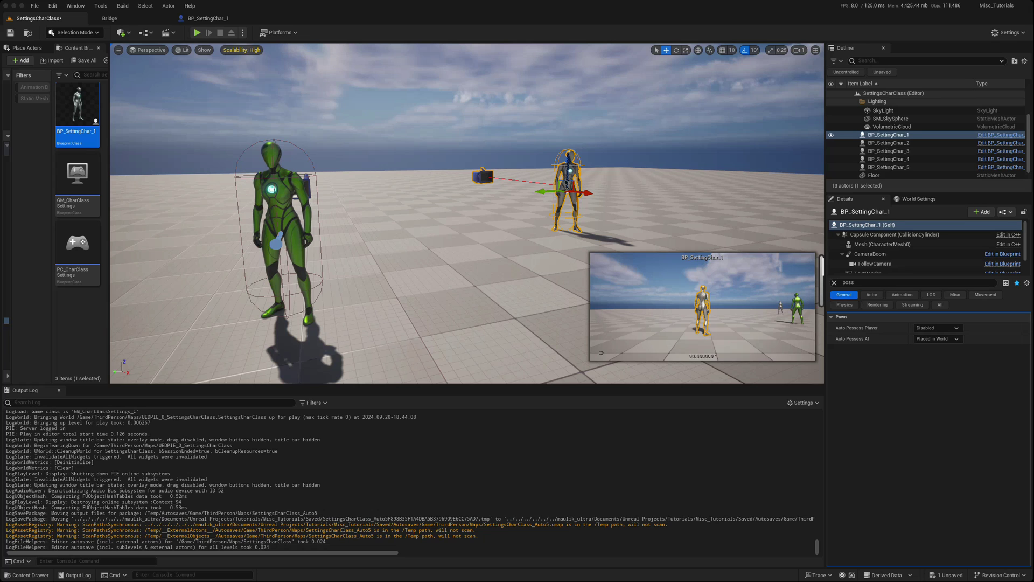
- Set the Z value of Rotation Rate to 100° in the BP_SettingChar_1 blueprint defaults, and compile and save it
click(211, 19)
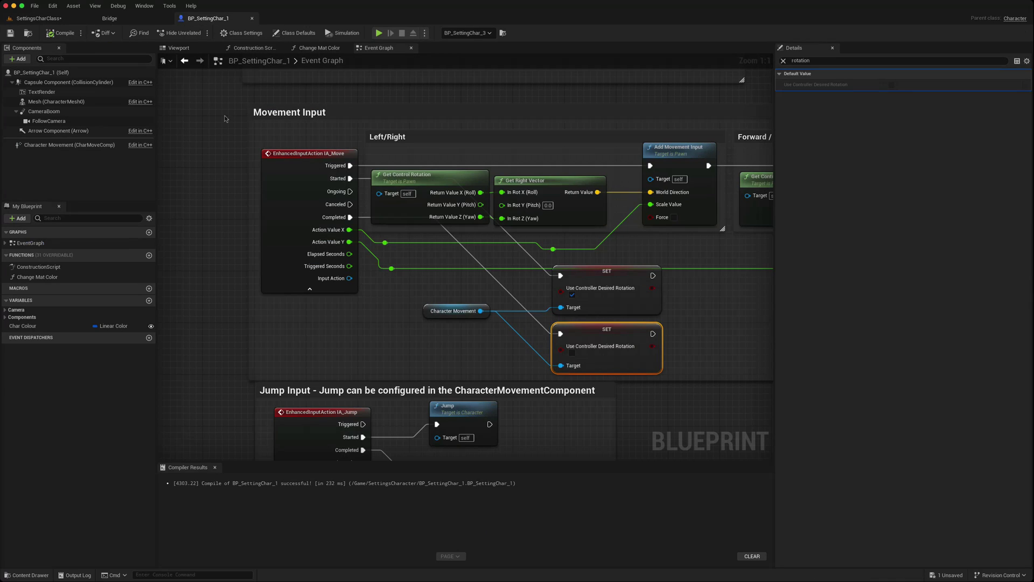
click(49, 73)
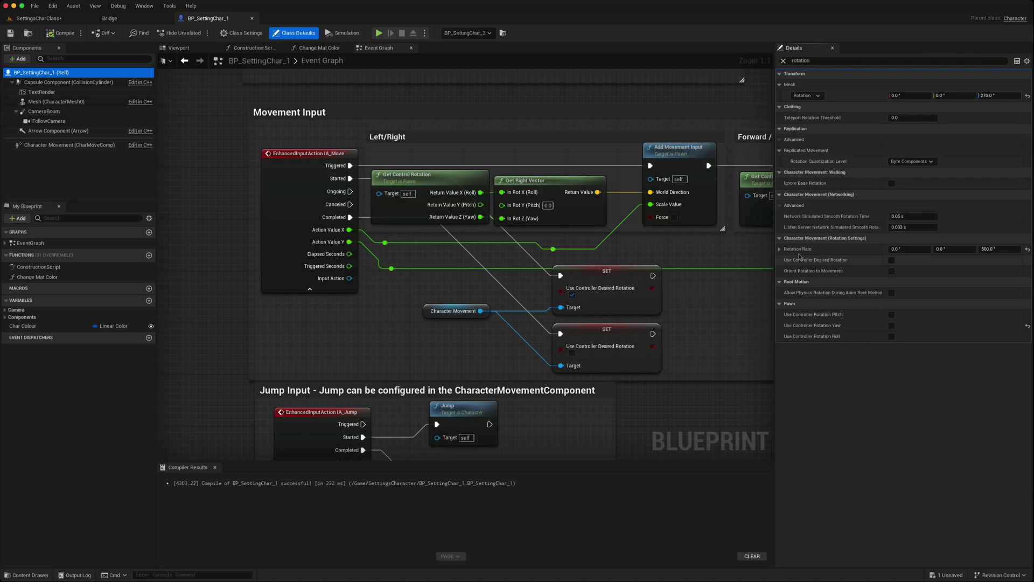
mouse_move(791, 254)
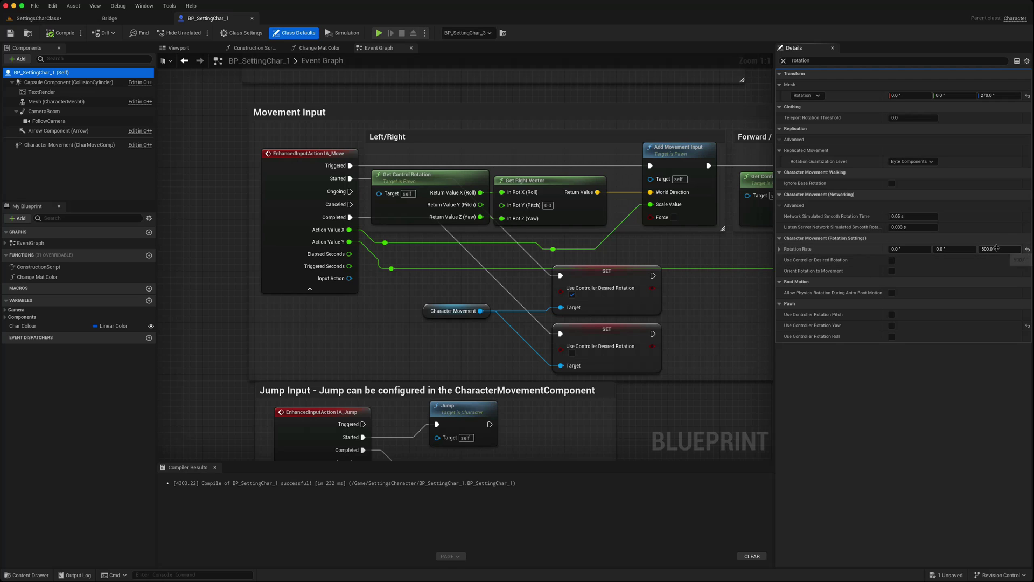
click(1000, 250)
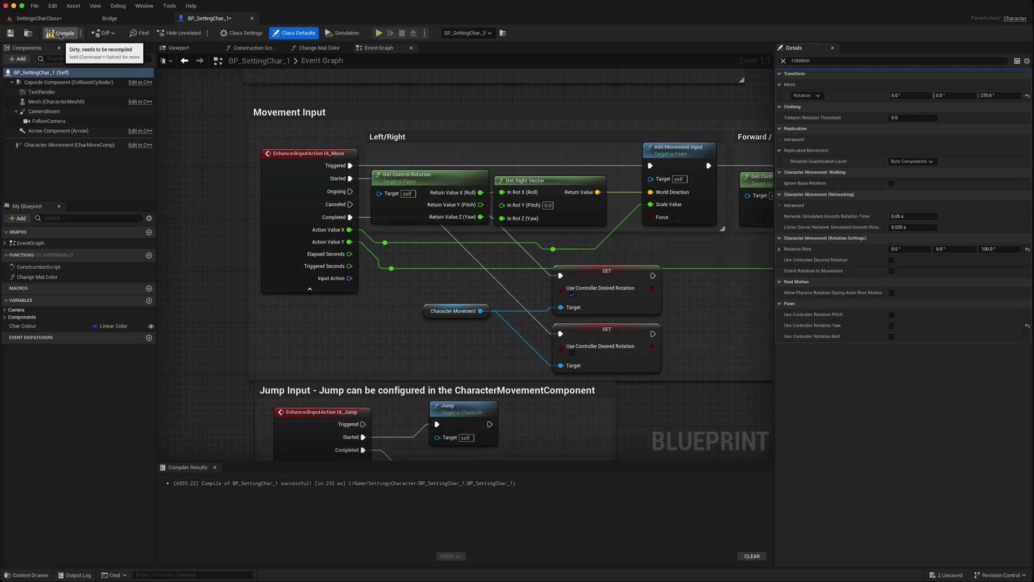
- Play the level to test character turning at the new rotation rate, switch control to another character, and return to the BP_SettingChar_1 blueprint
click(41, 18)
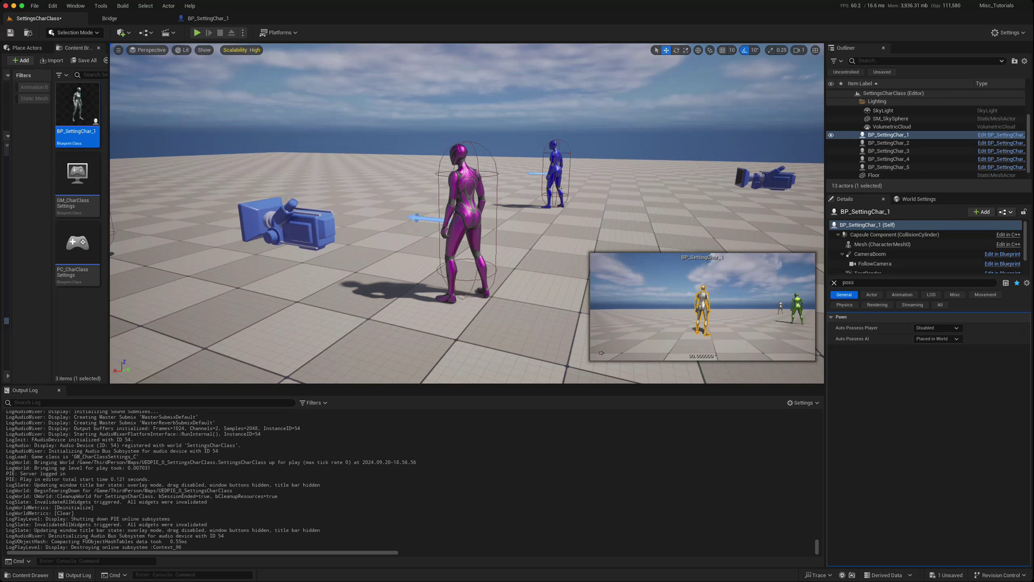
click(197, 32)
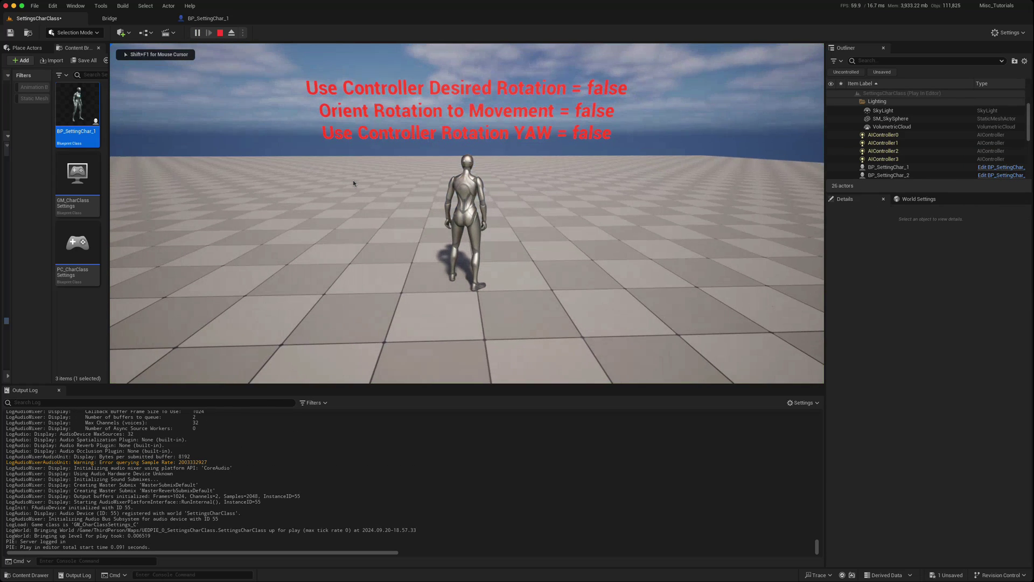
key(2)
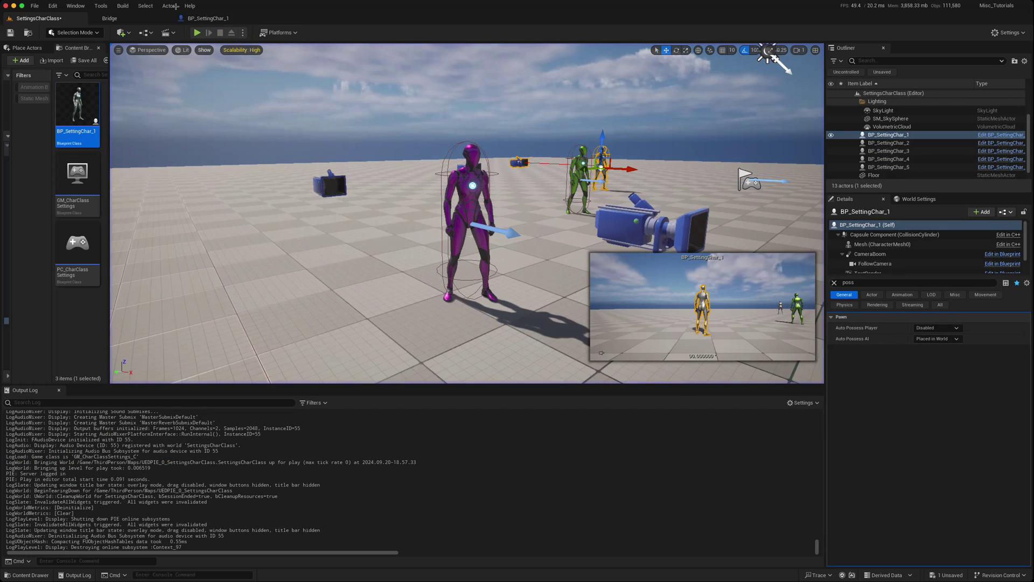
click(201, 19)
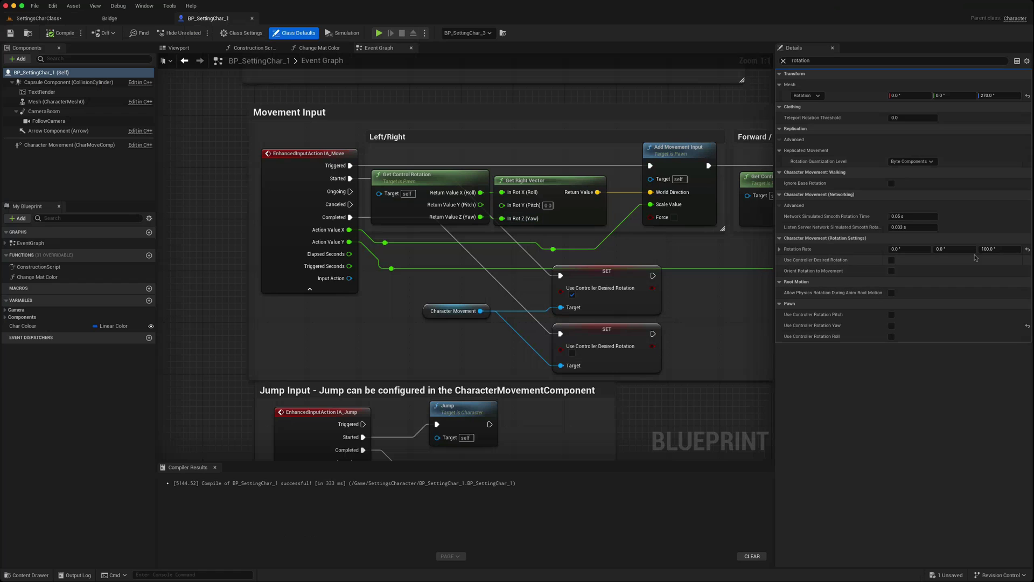